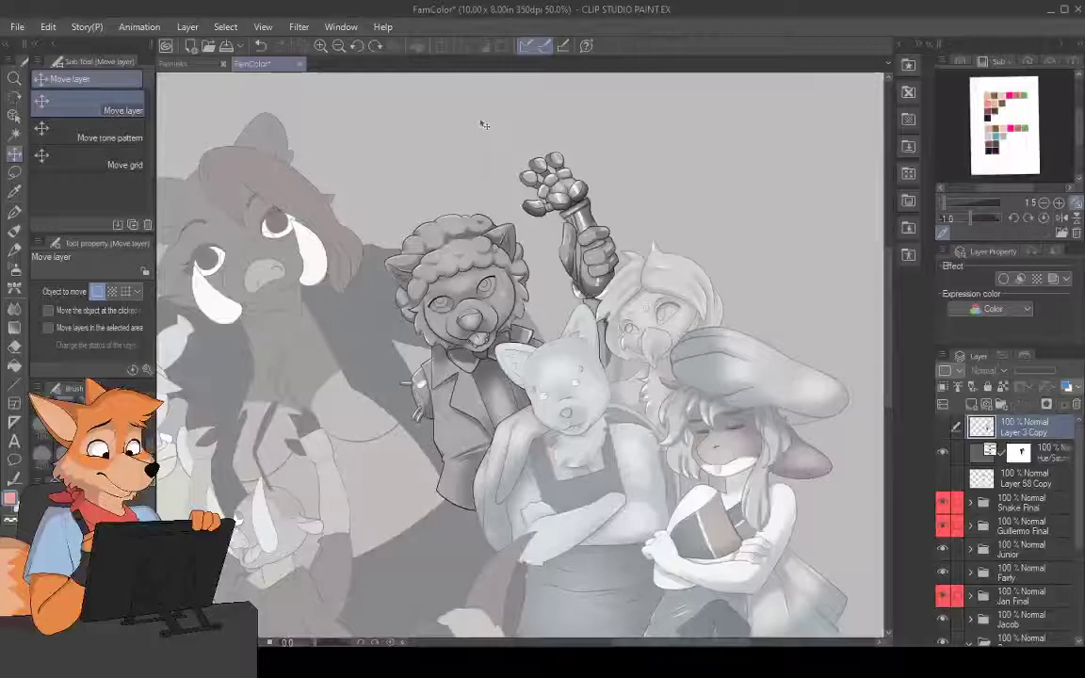
- Compare the Scott Shades layer with flat-colour Layer 3 in the Scott folder, toggling their visibility to inspect the grey shading
scroll(483, 124, down, 4)
scroll(493, 247, up, 6)
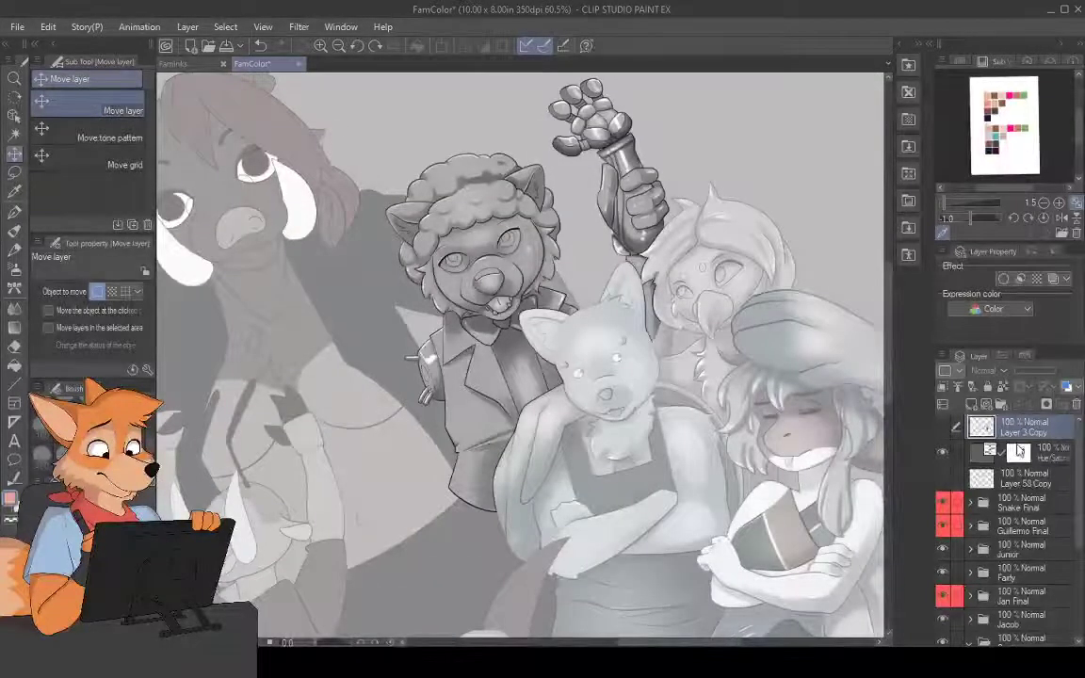
scroll(1042, 614, down, 2)
click(1042, 580)
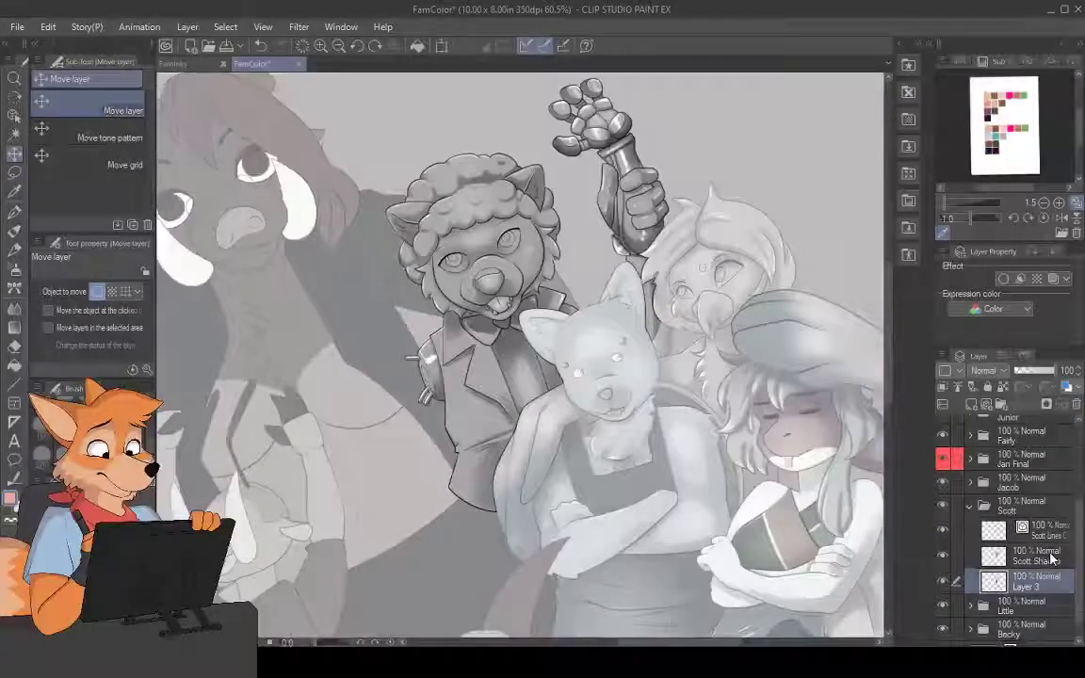
click(1036, 556)
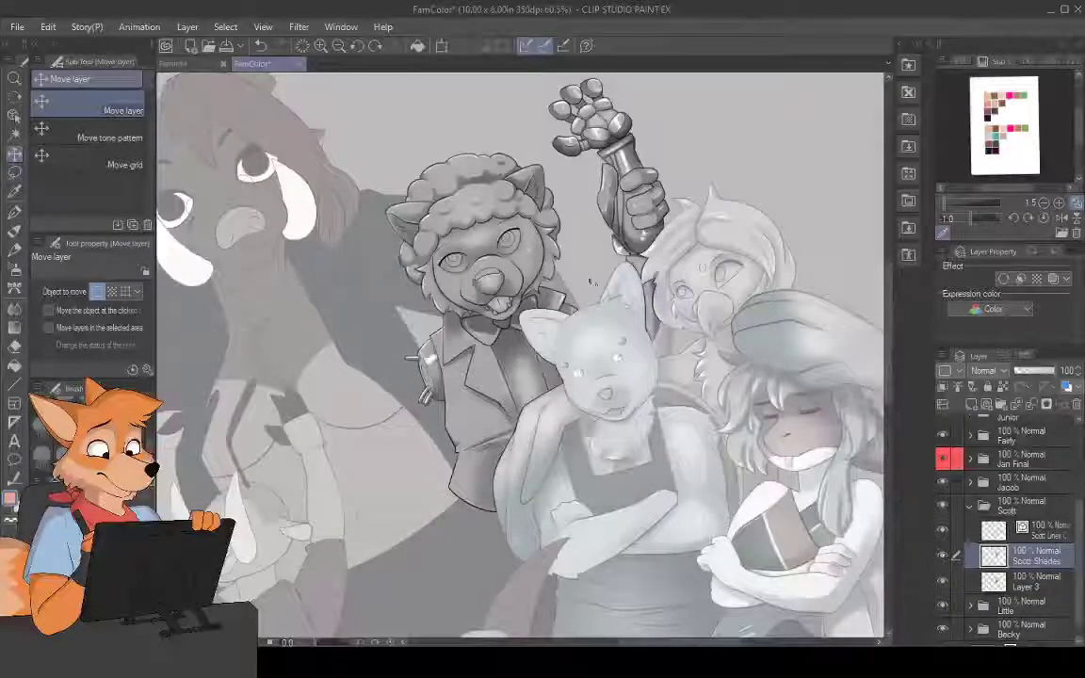
scroll(534, 289, up, 3)
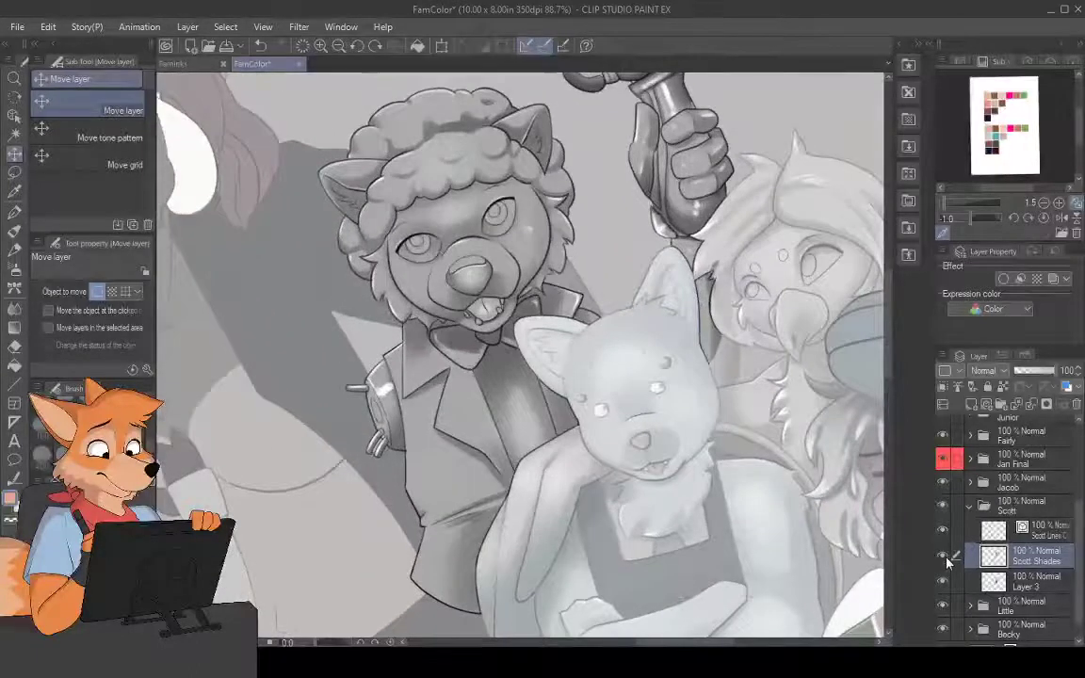
click(1035, 581)
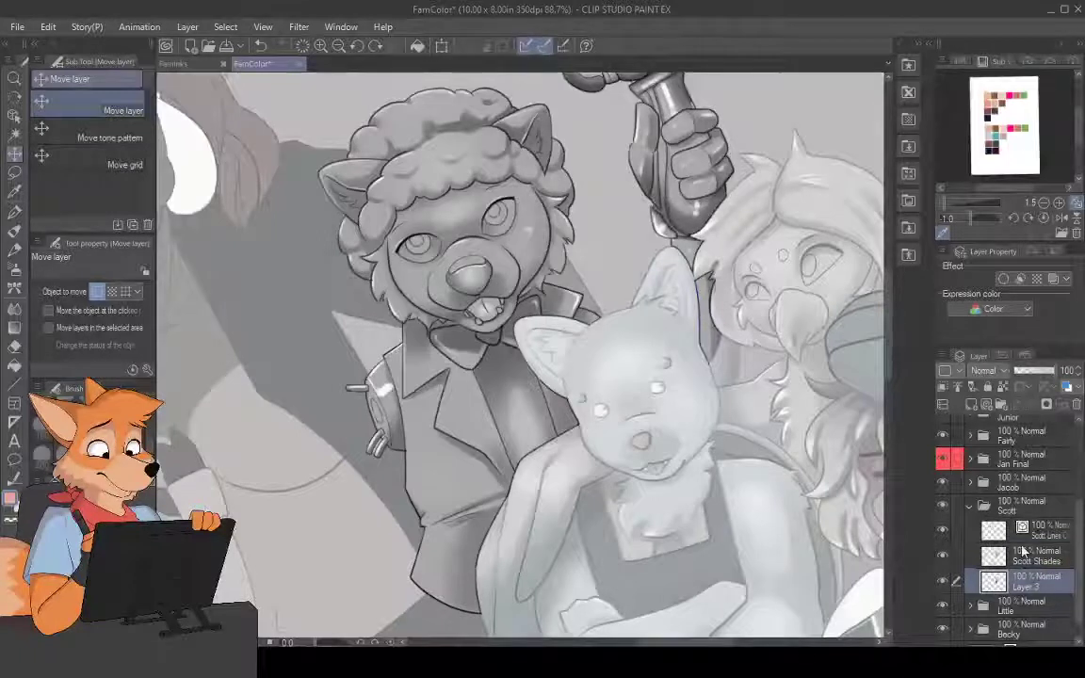
click(956, 555)
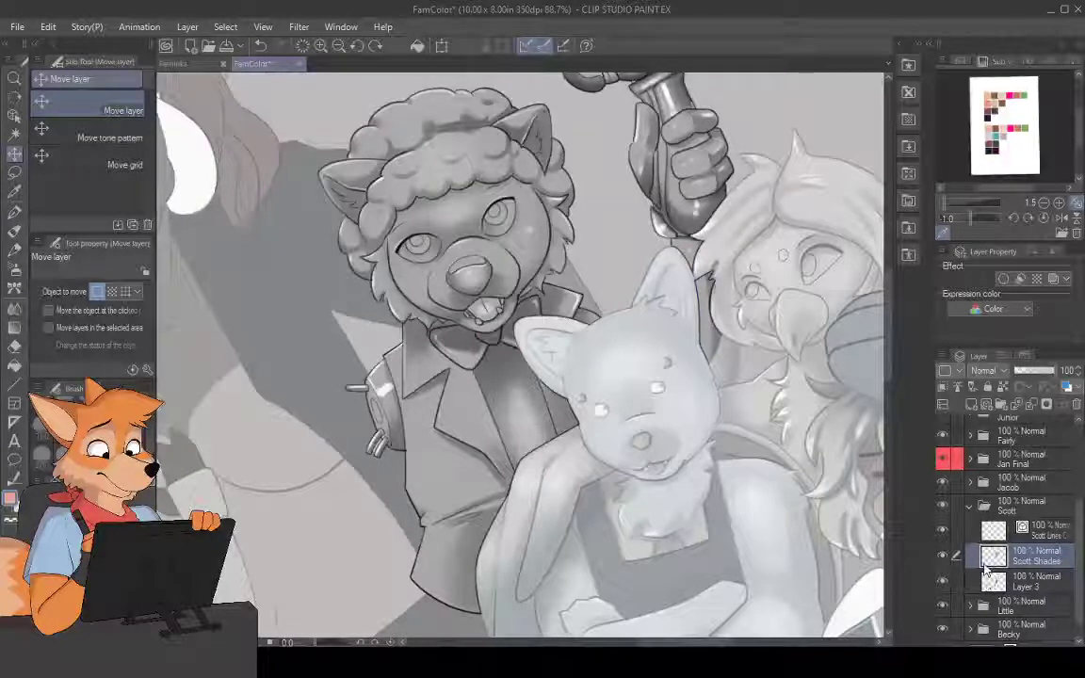
ctrl+click(985, 560)
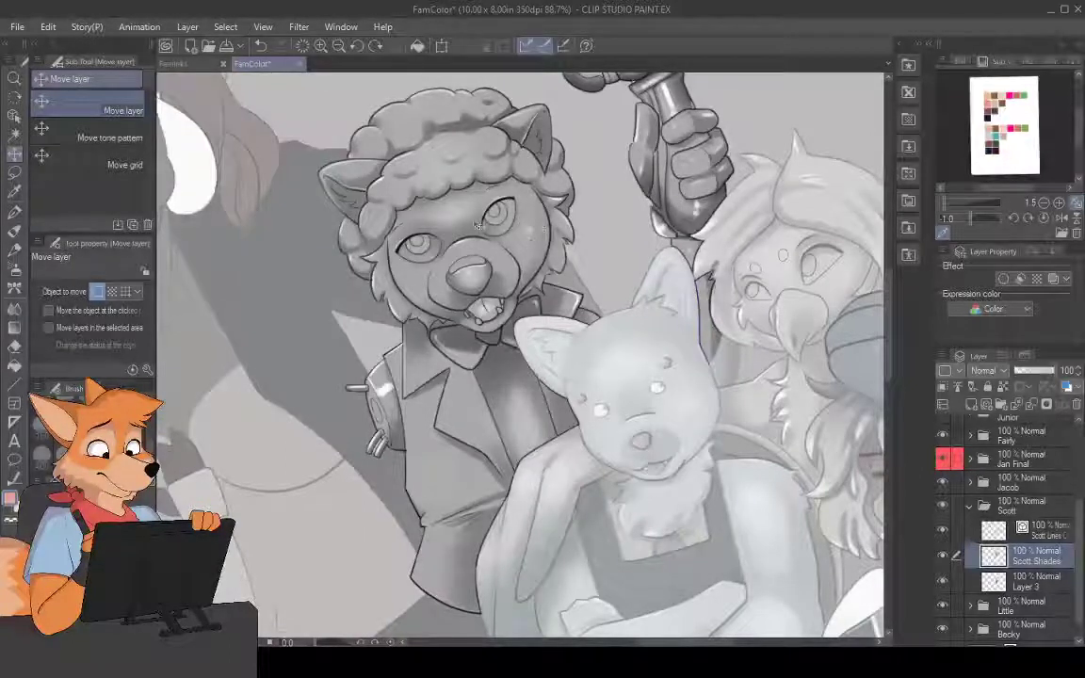
click(942, 556)
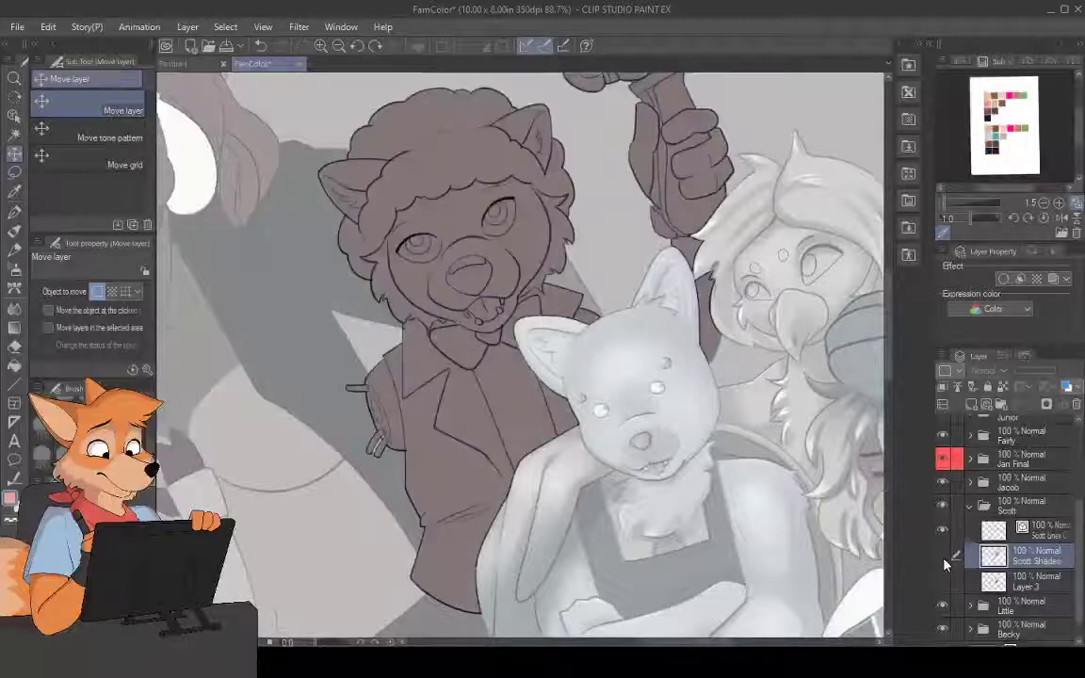
click(943, 556)
click(943, 556)
click(943, 556)
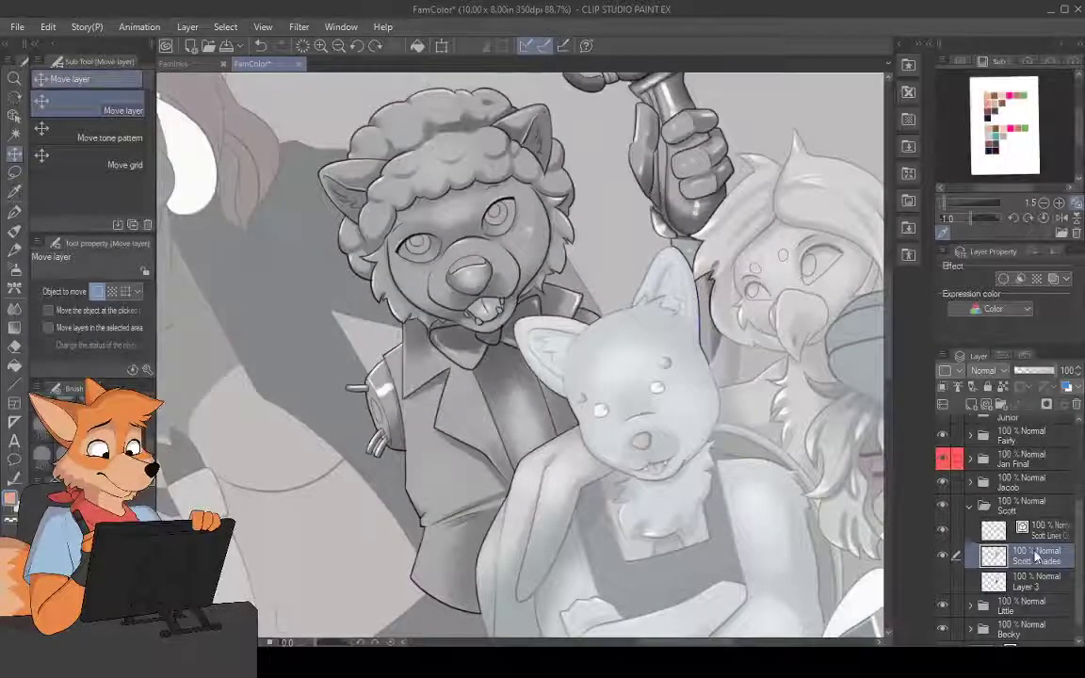
- Paste a copy of the Scott Shades layer at the top of the layer stack, move it aside from the character, and hide it
scroll(1033, 444, up, 3)
click(1037, 432)
key(ctrl+v)
drag(497, 307, 736, 375)
scroll(709, 356, down, 2)
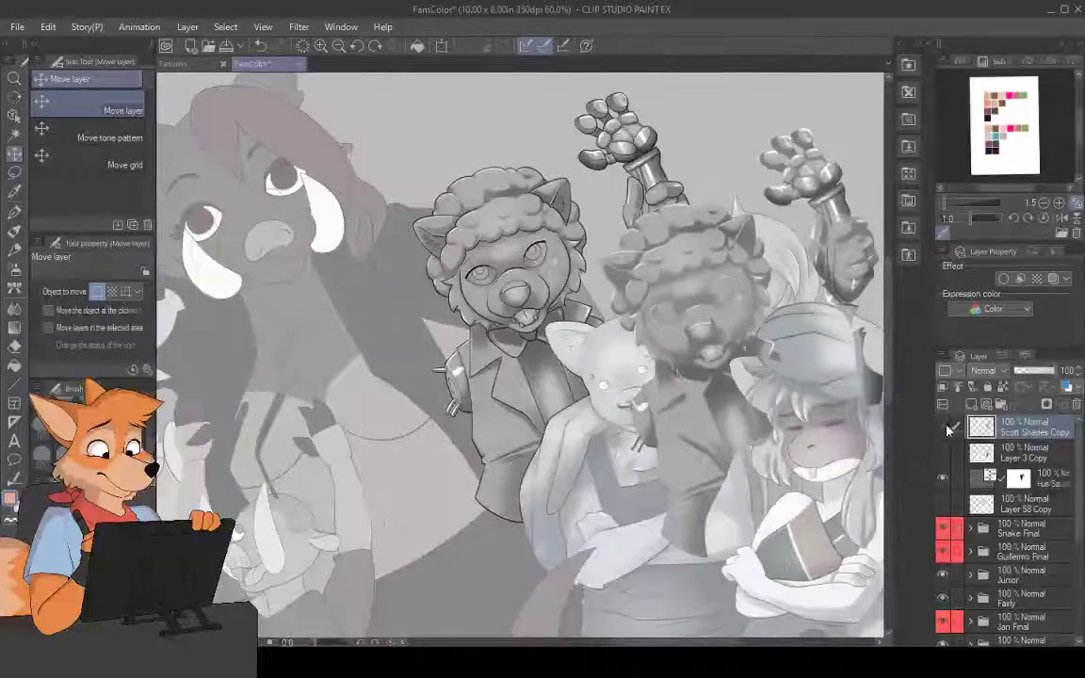
click(944, 427)
- Show Layer 3 with Scott Shades hidden to inspect the character's flat colours, and make Scott Shades visible again
scroll(995, 513, down, 5)
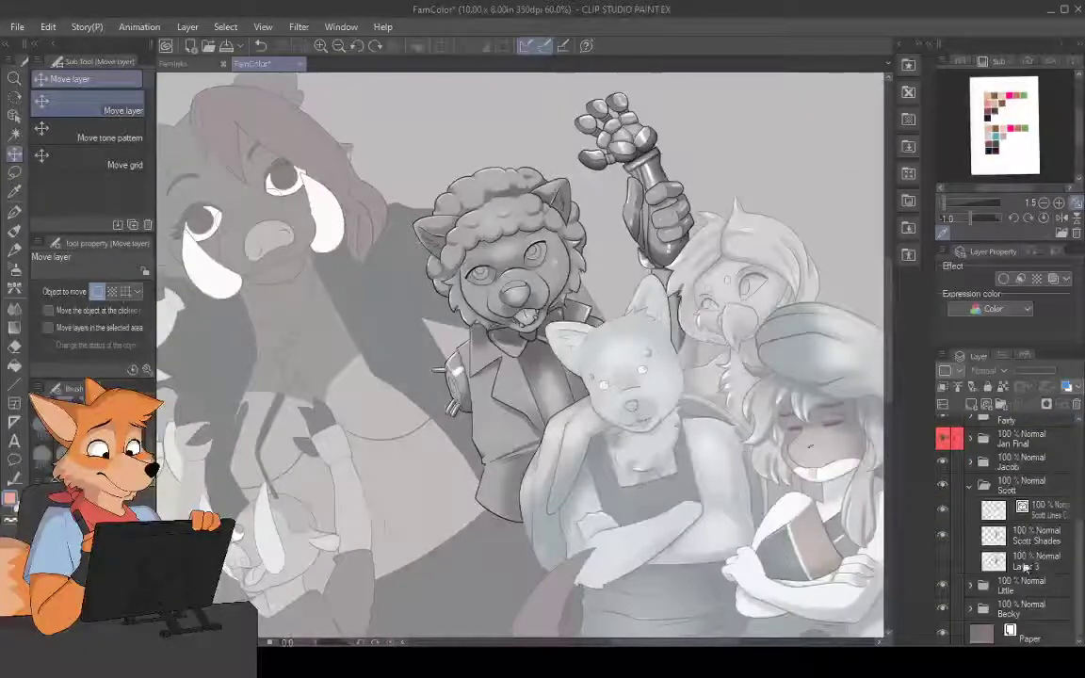
click(1022, 563)
click(943, 537)
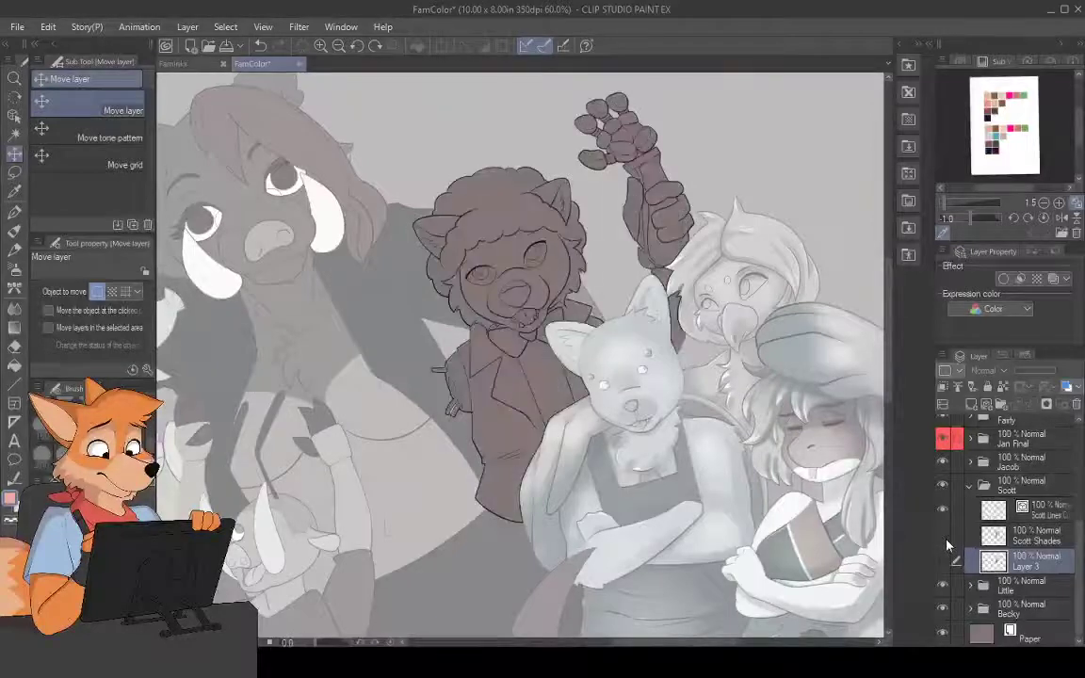
click(944, 562)
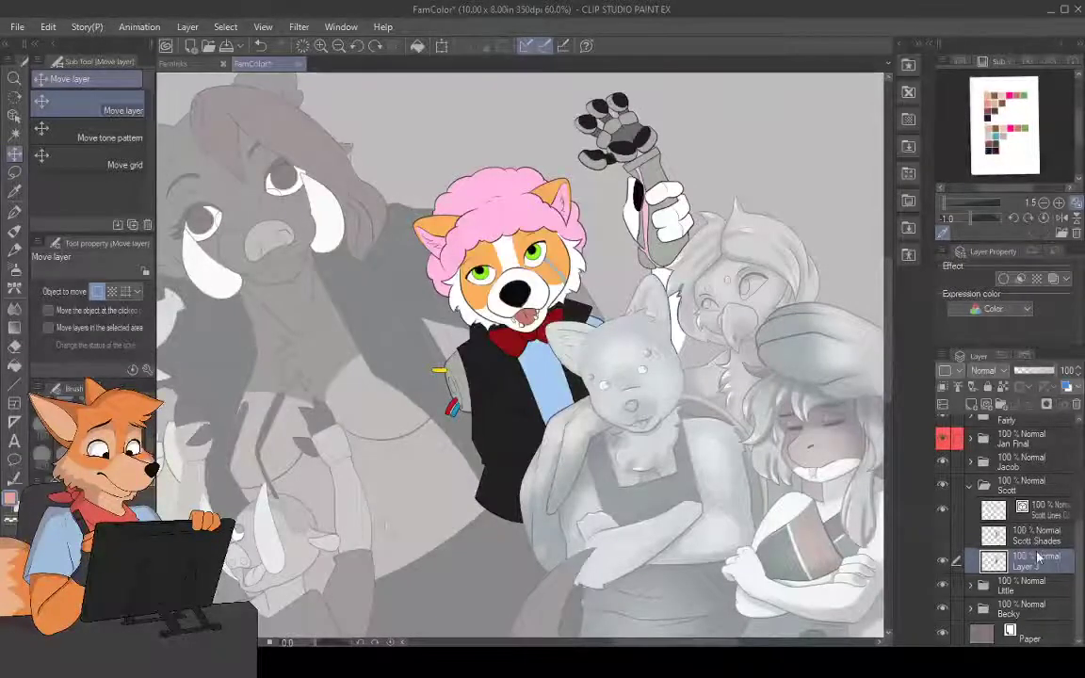
scroll(465, 317, up, 4)
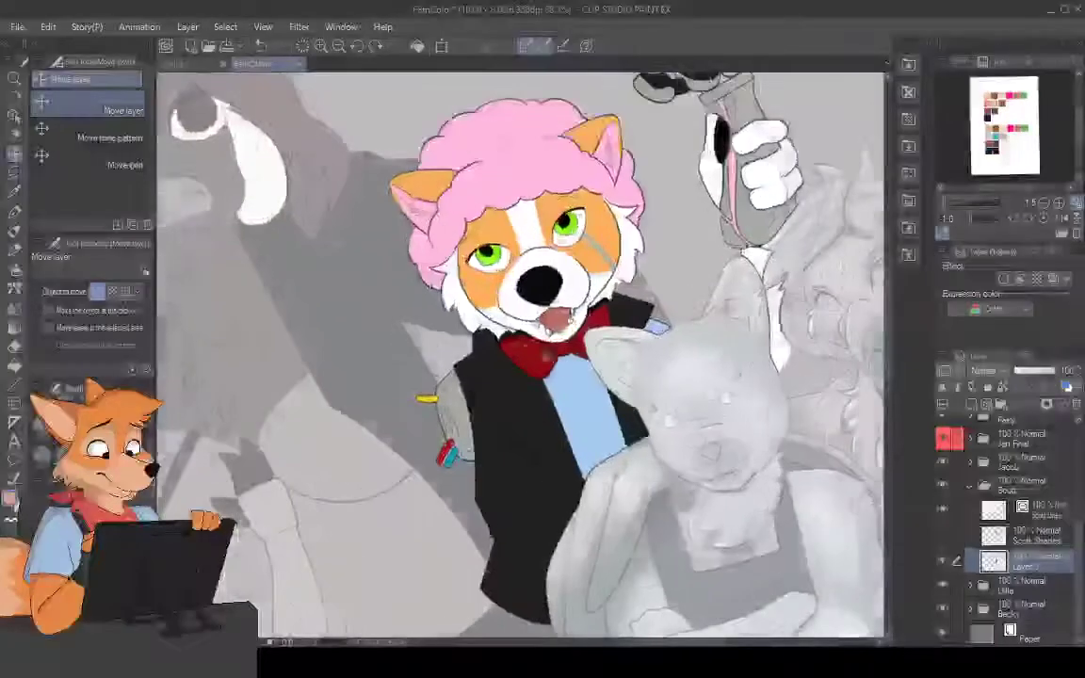
key(ctrl+minus)
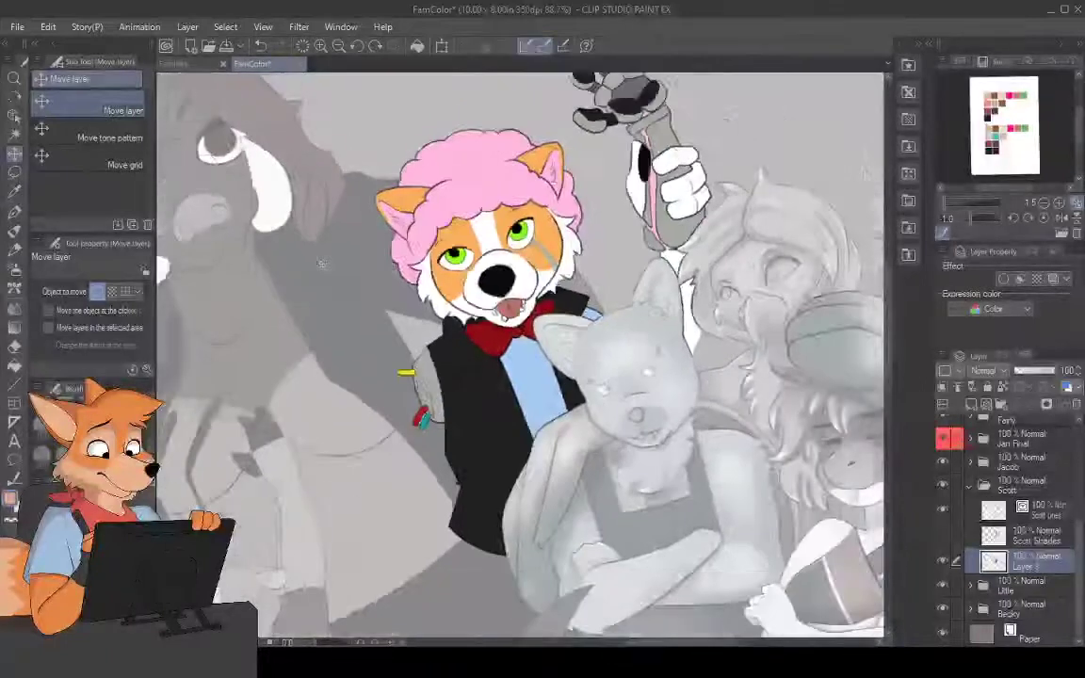
key(ctrl+plus)
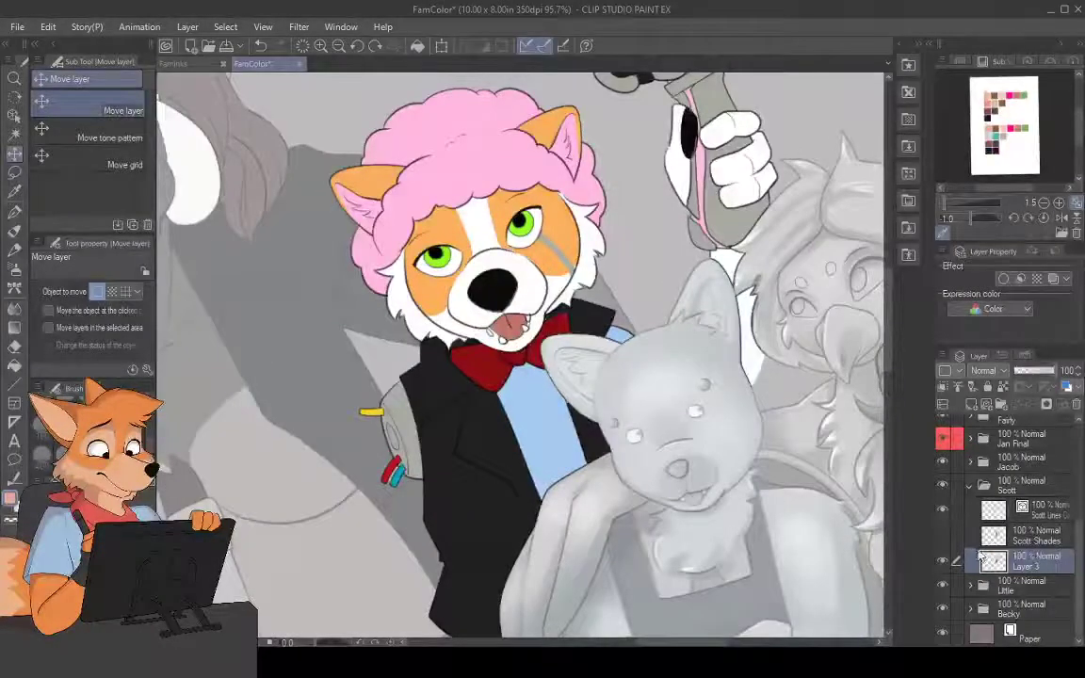
click(945, 537)
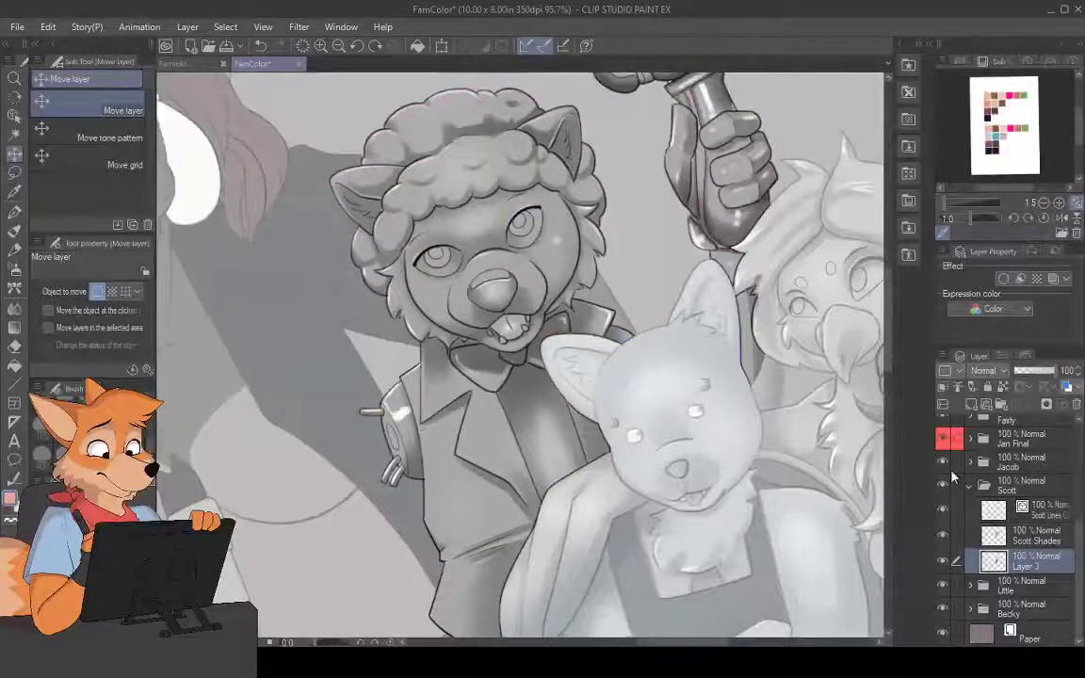
- Show the Layer 3 Copy layer so the offset flat colours serve as a reference beside the grey character
scroll(951, 478, up, 5)
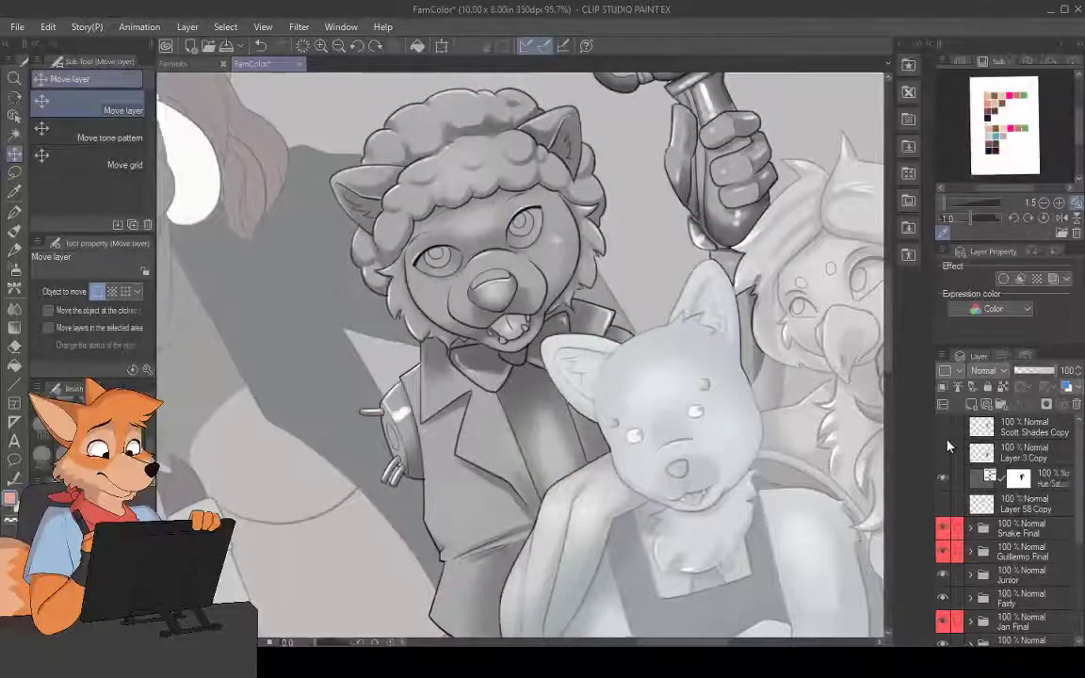
scroll(973, 480, down, 5)
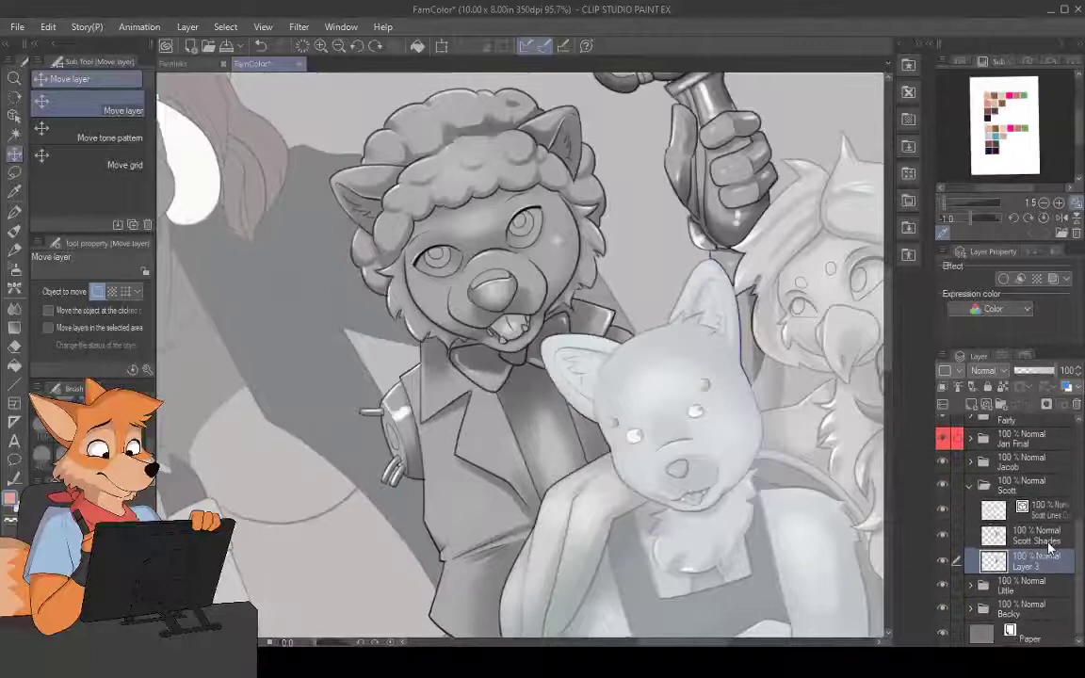
scroll(951, 489, up, 5)
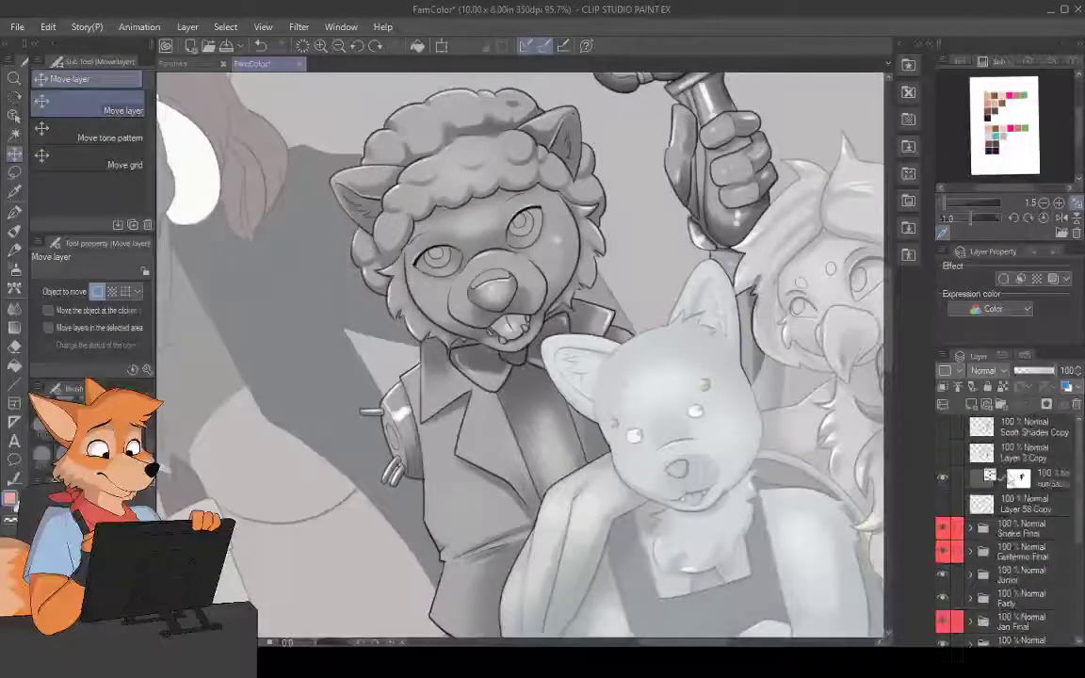
click(944, 456)
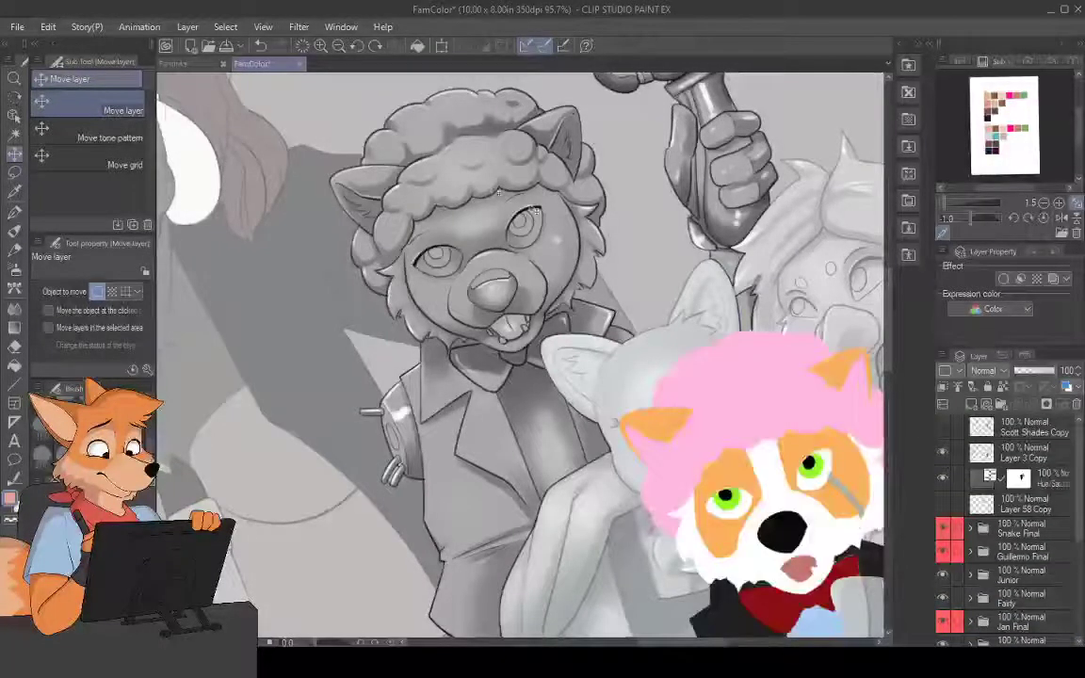
key(ctrl+minus)
key(ctrl+minus)
key(ctrl+minus)
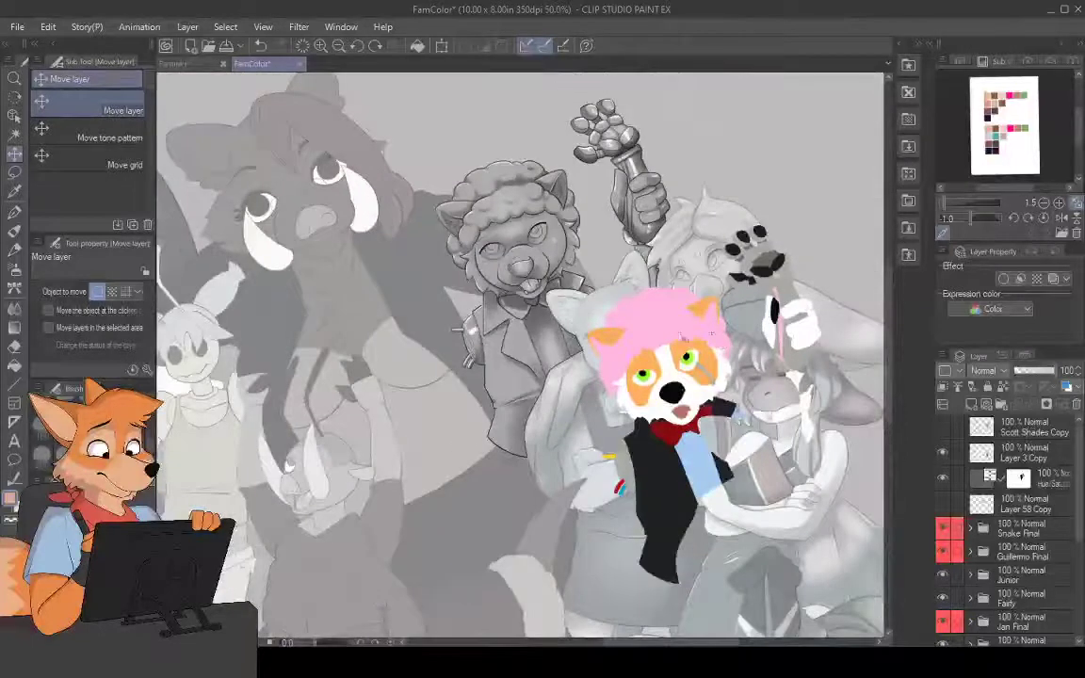
- Select the pink areas of Layer 3 by colour range, sampling the character's curly hair
scroll(1025, 537, down, 5)
click(1043, 541)
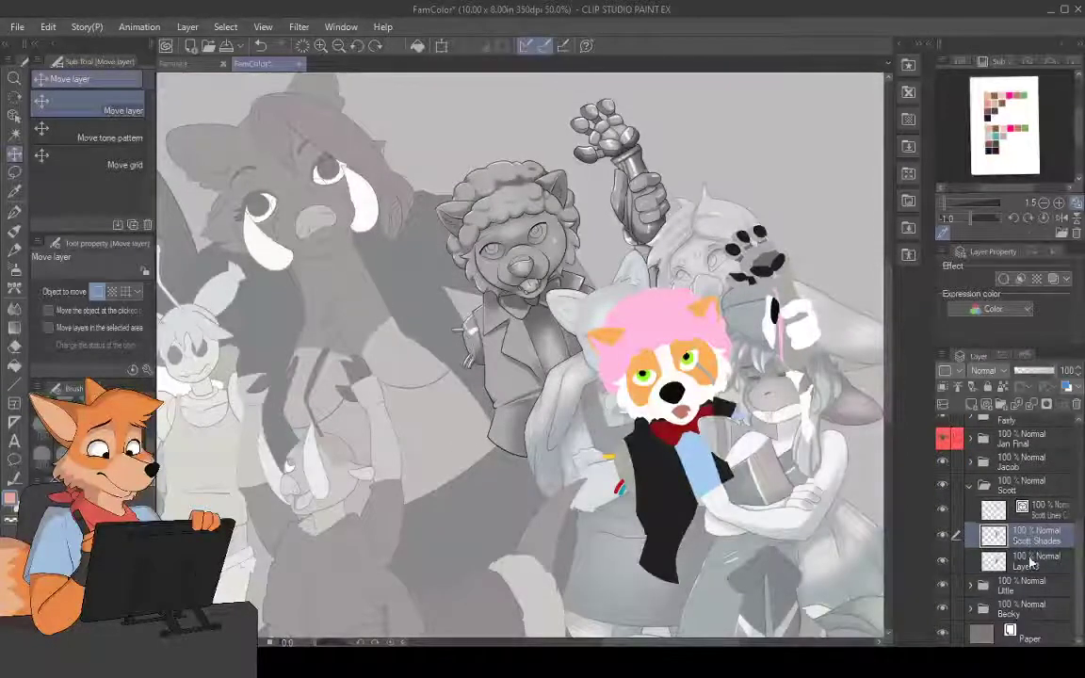
click(1029, 558)
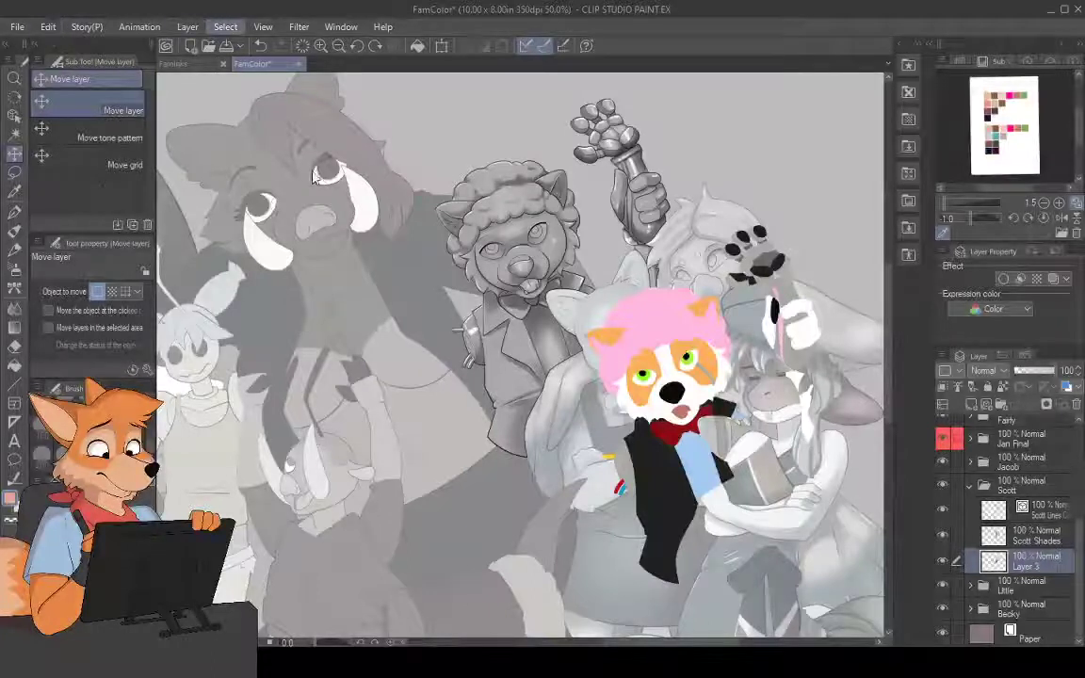
key(Tab)
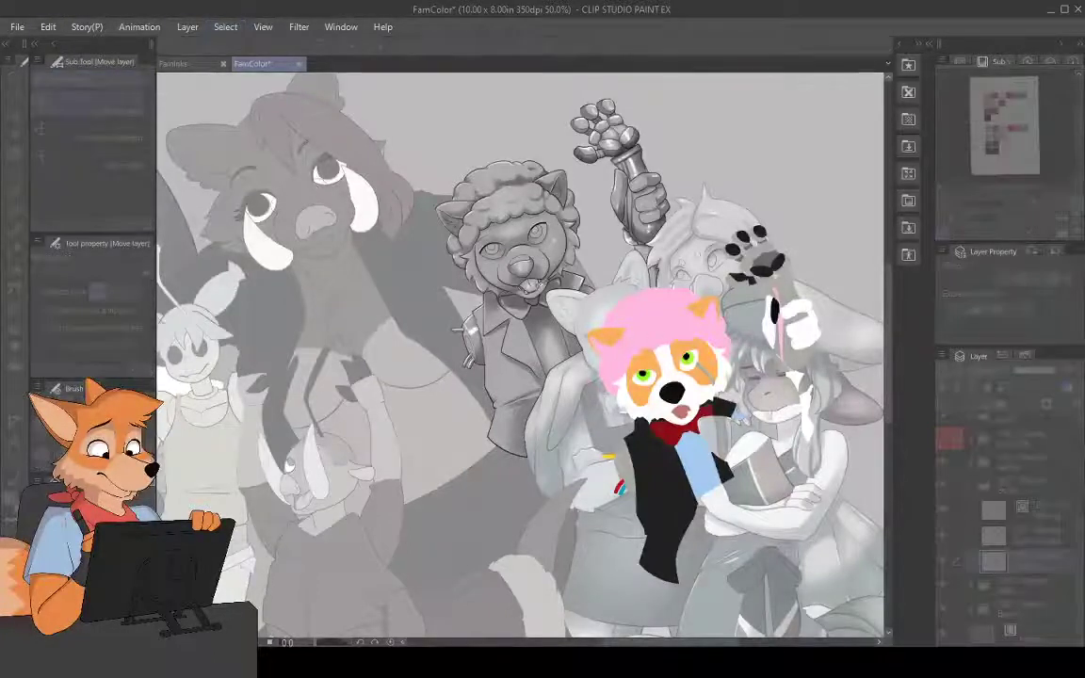
click(507, 189)
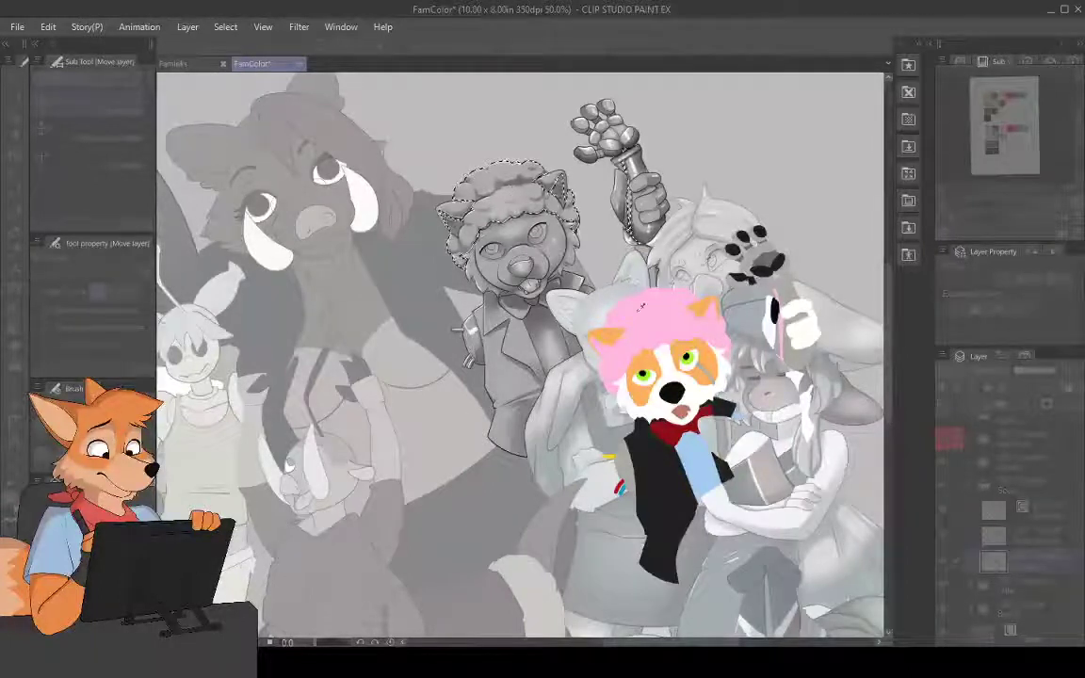
key(Tab)
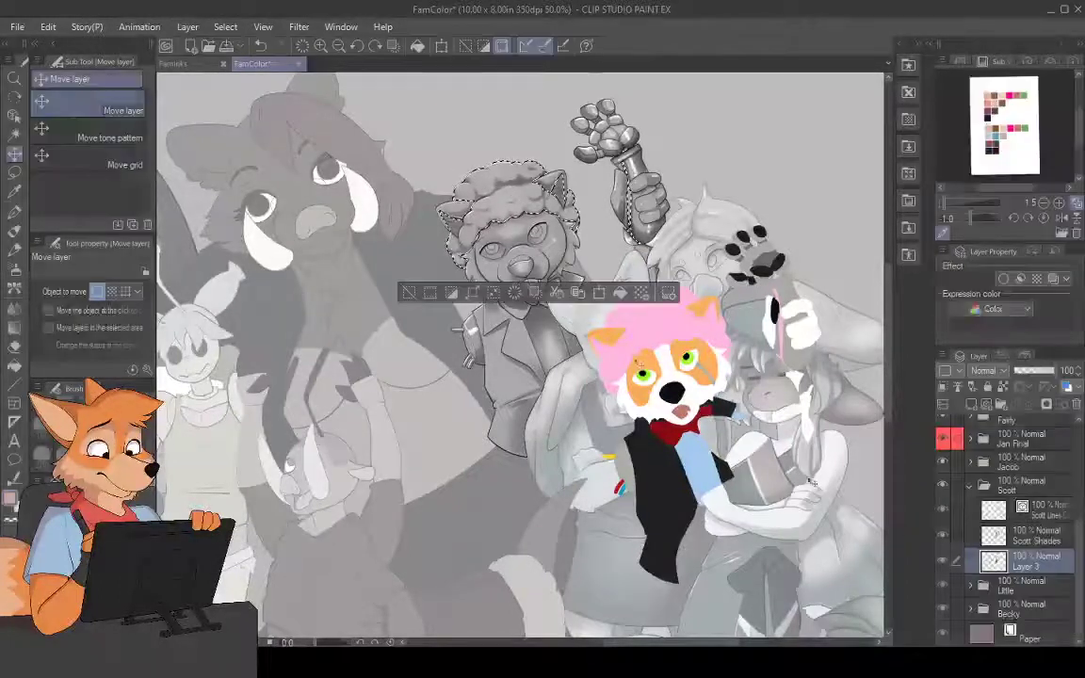
- Recolour the selected hair and inner-ear shading on the Scott Shades layer in pink tones, using the flat-colour reference, and clear the selection
click(1039, 537)
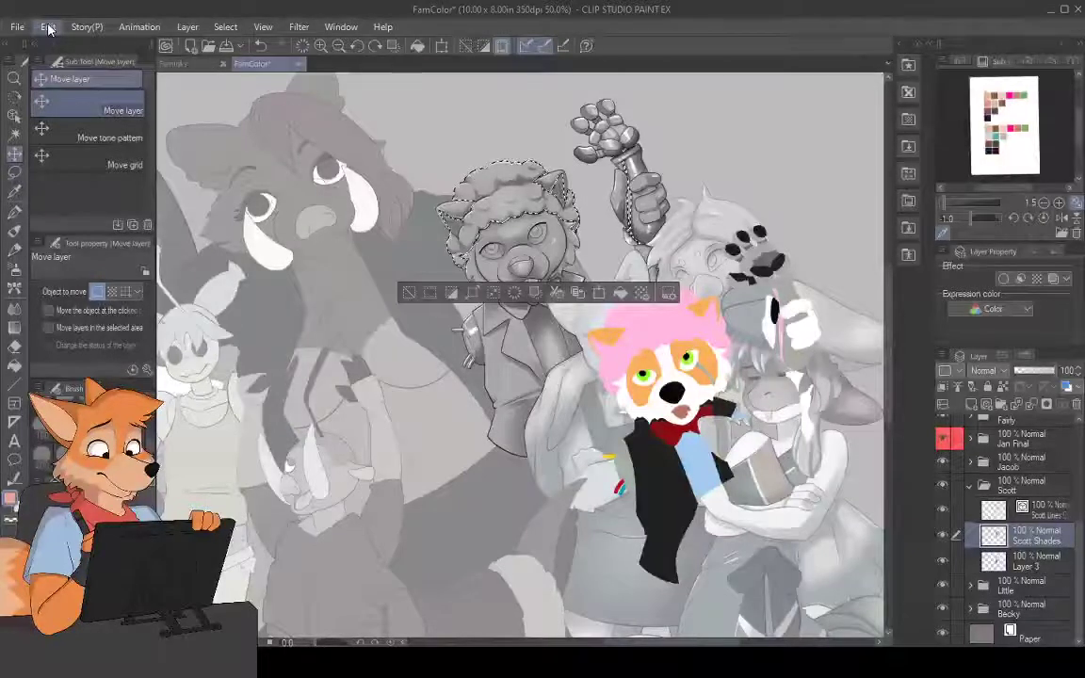
click(378, 523)
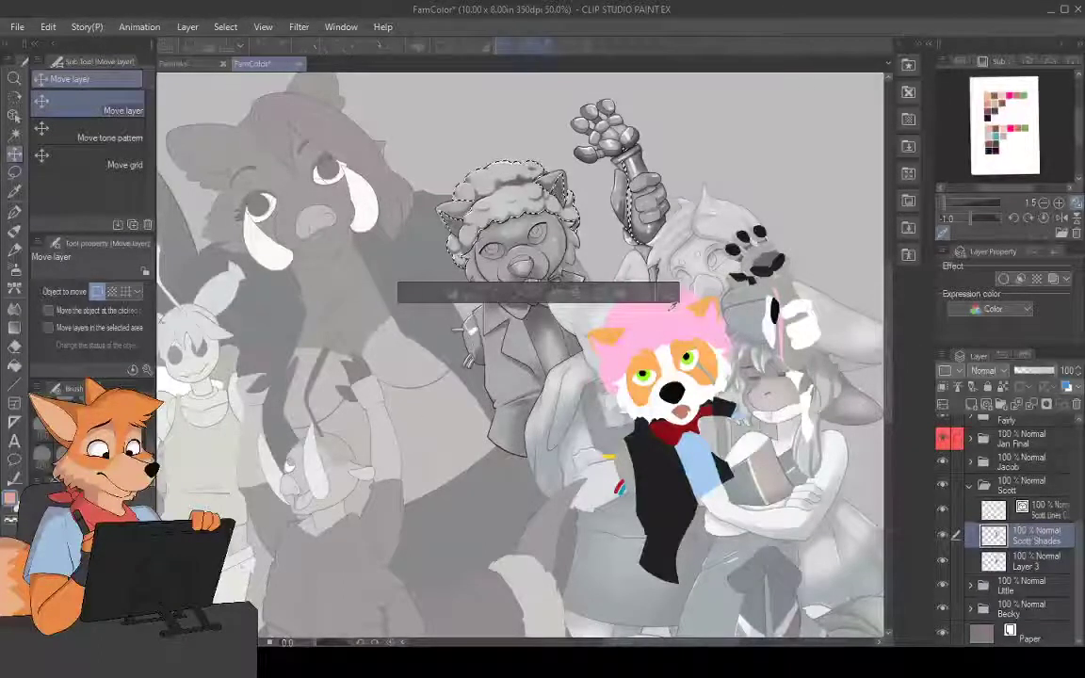
double_click(662, 324)
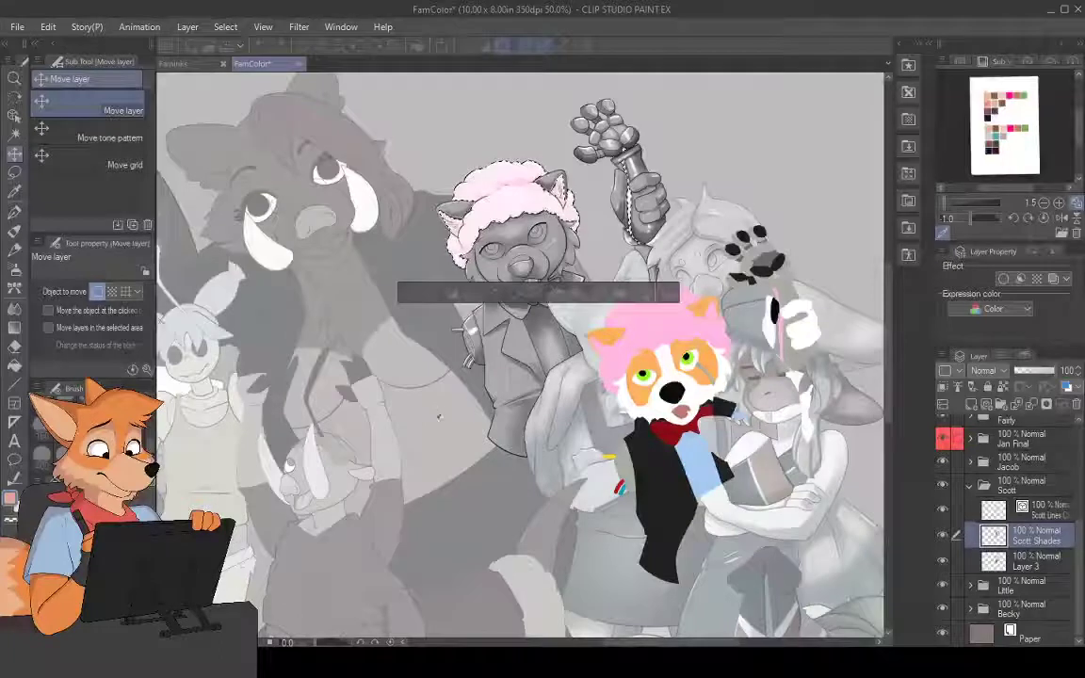
drag(301, 249, 330, 250)
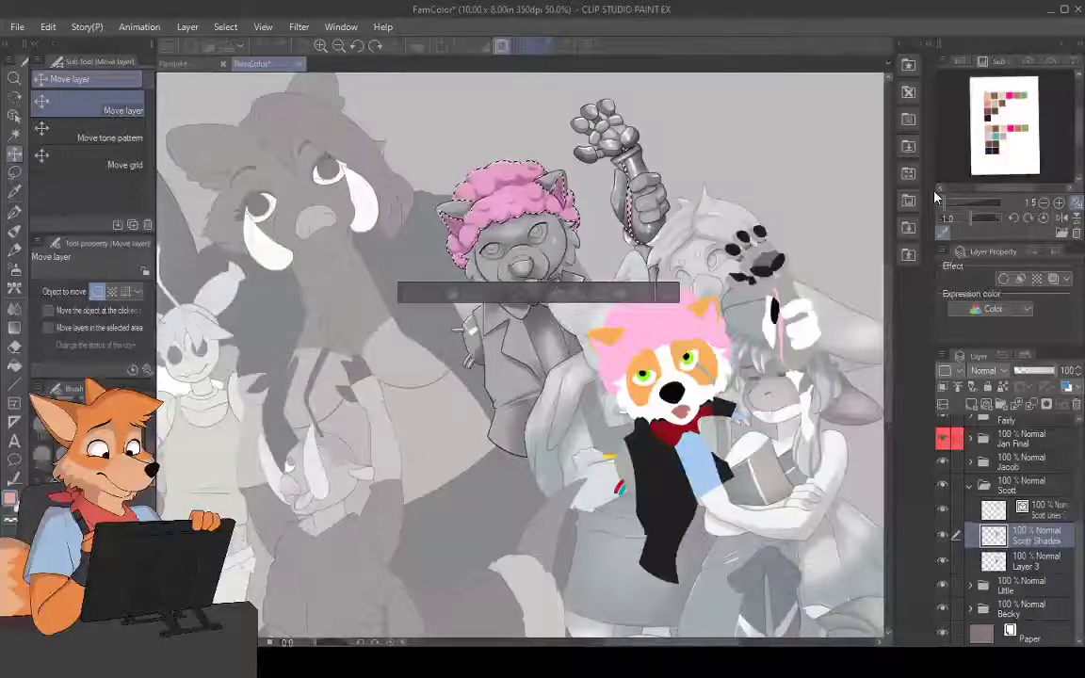
key(ctrl+d)
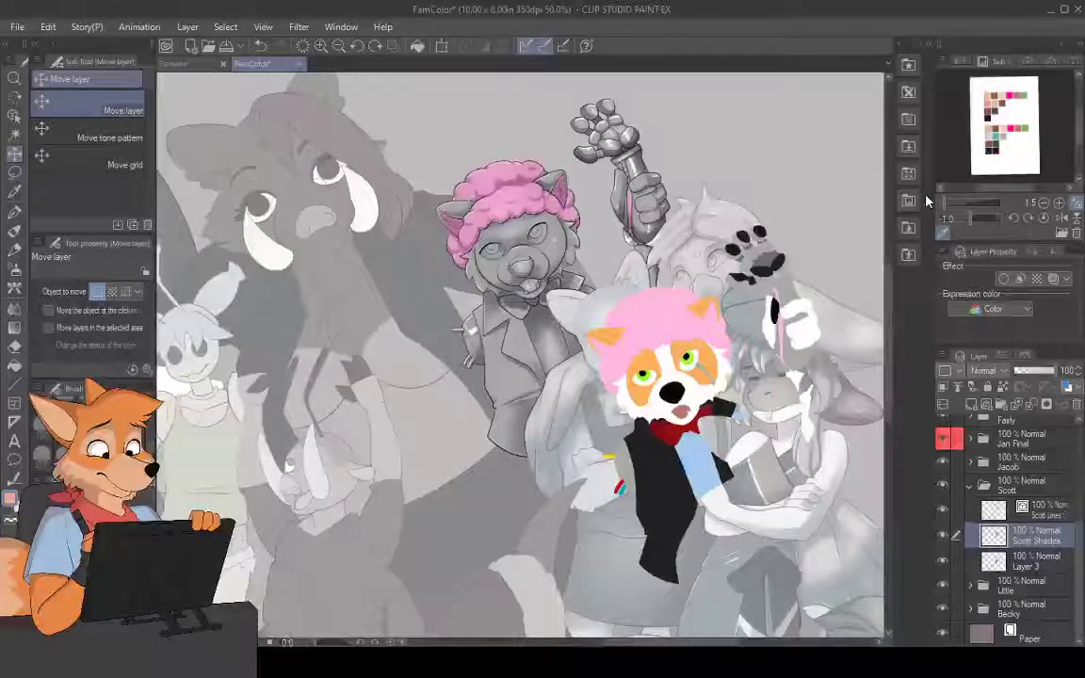
- Select the orange face markings by colour range from Layer 3
click(1038, 567)
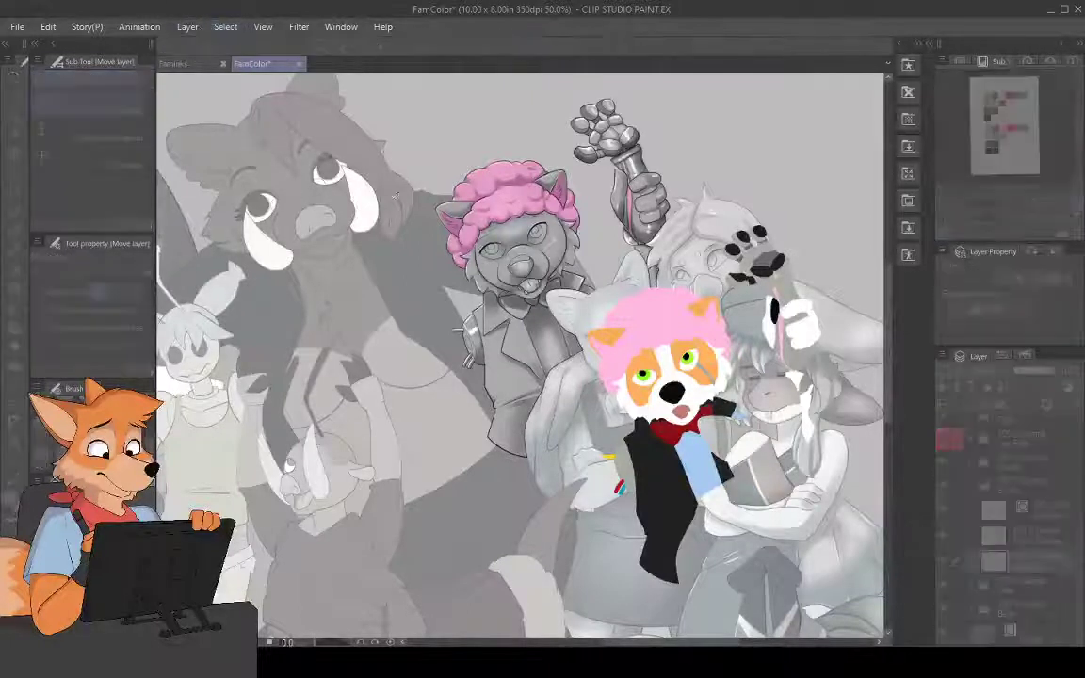
key(Tab)
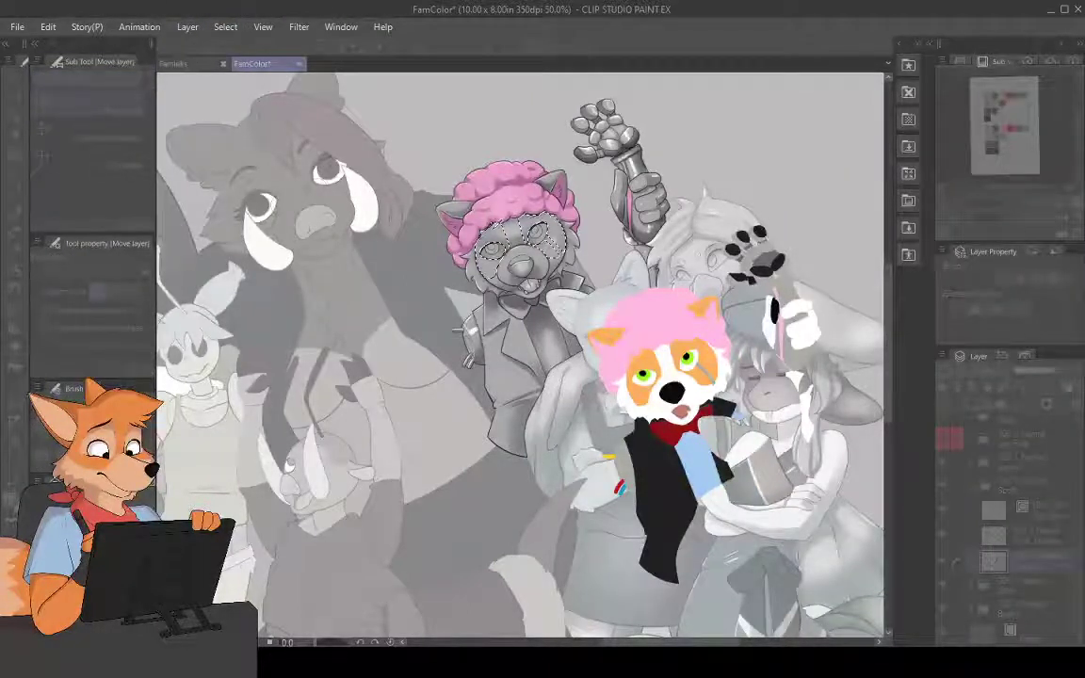
key(Tab)
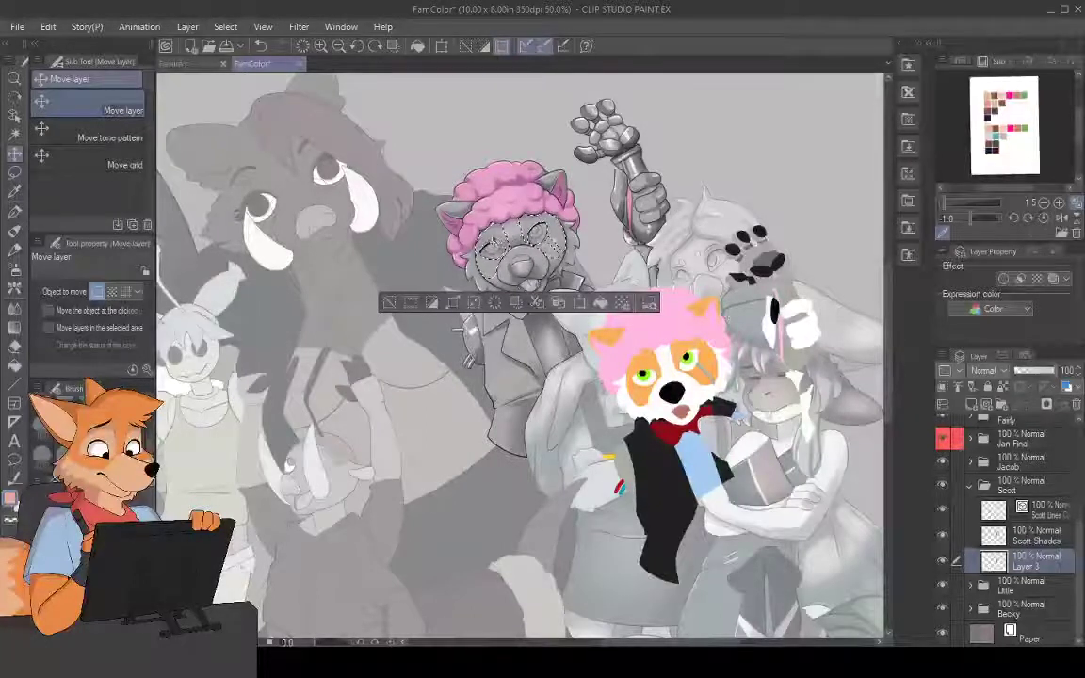
- Recolour the selected face markings on the Scott Shades layer in orange tones and clear the selection
click(1048, 536)
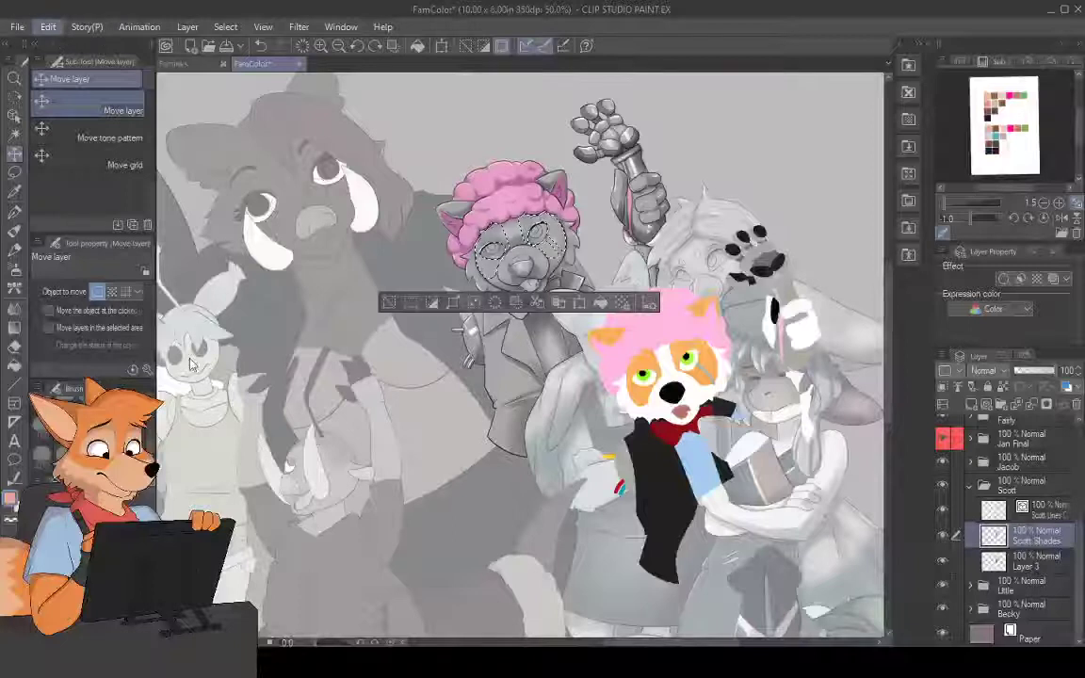
click(358, 524)
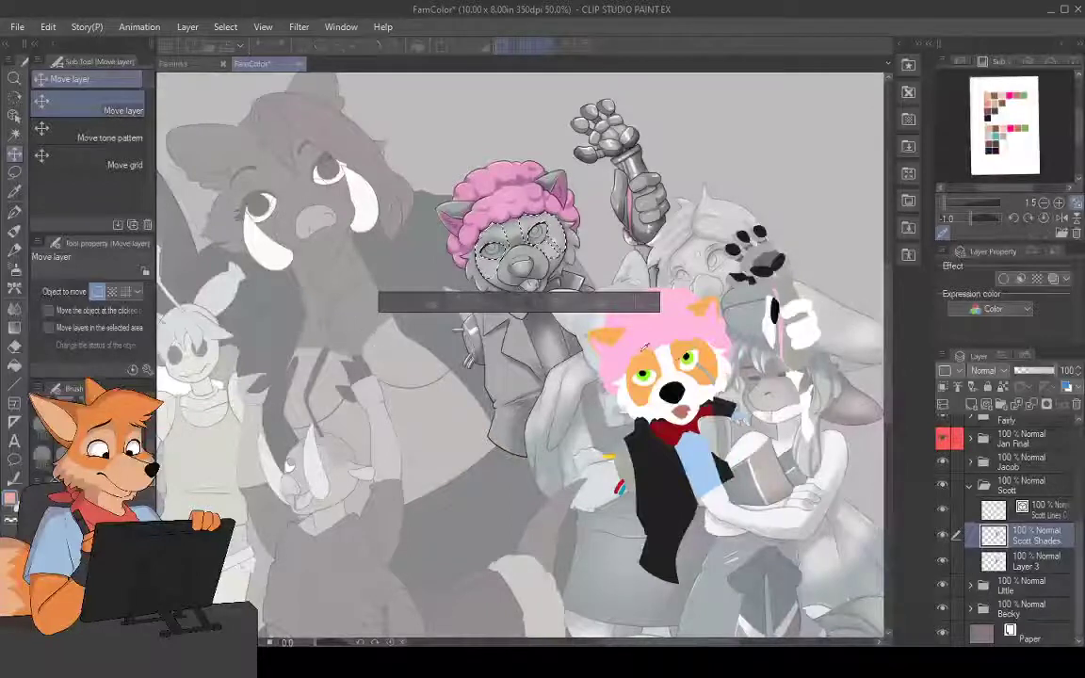
click(639, 351)
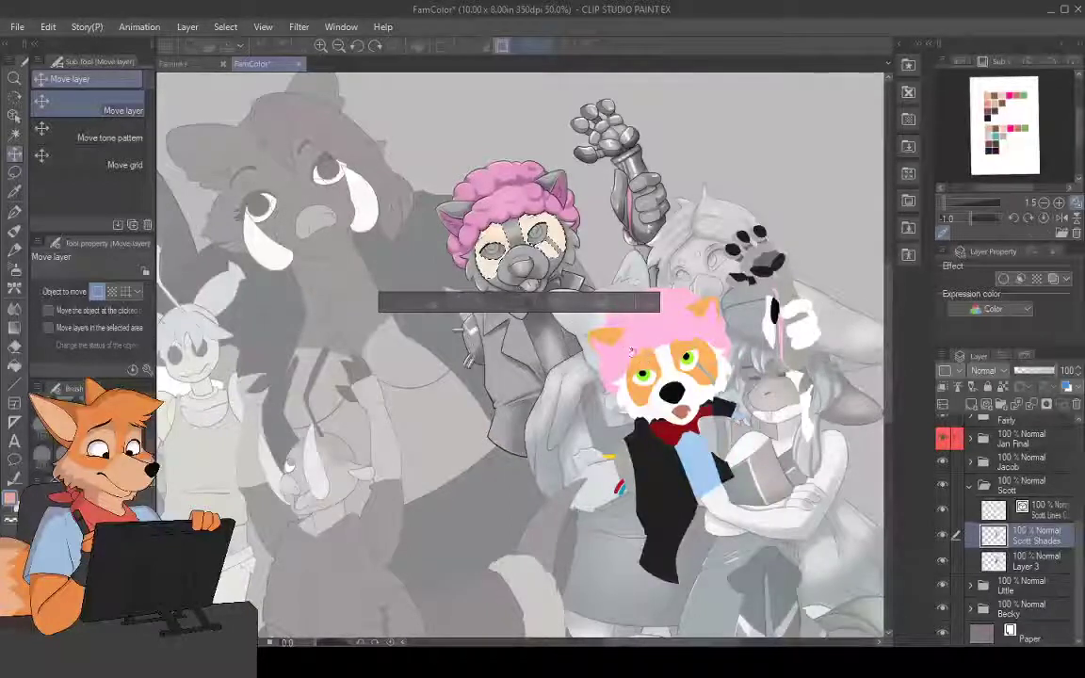
click(354, 280)
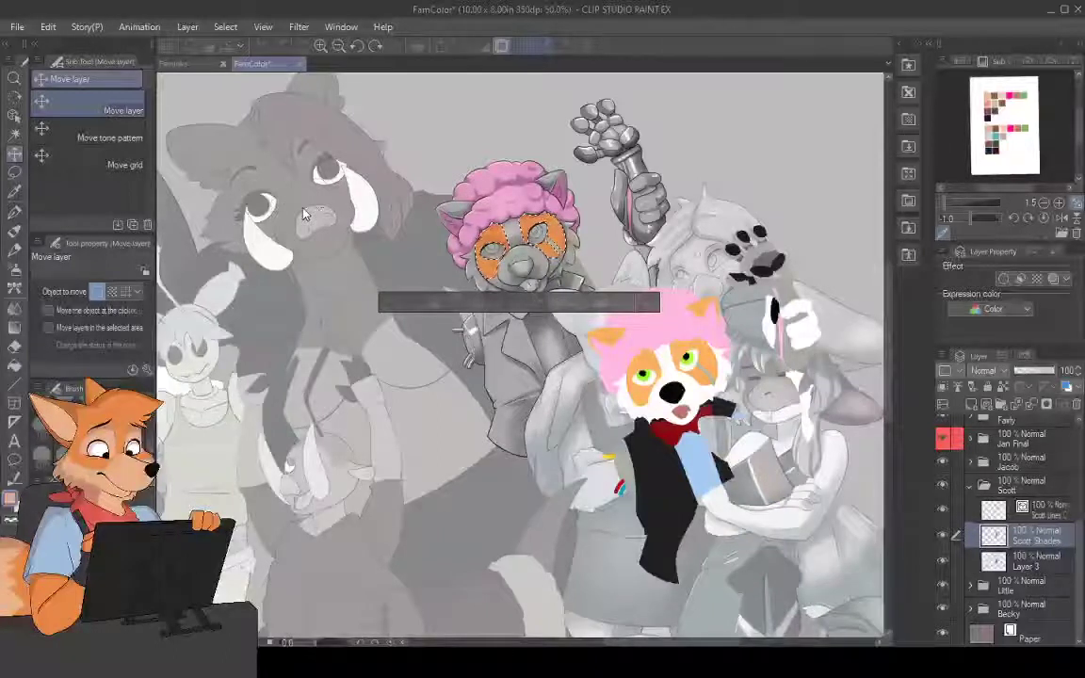
key(ctrl+d)
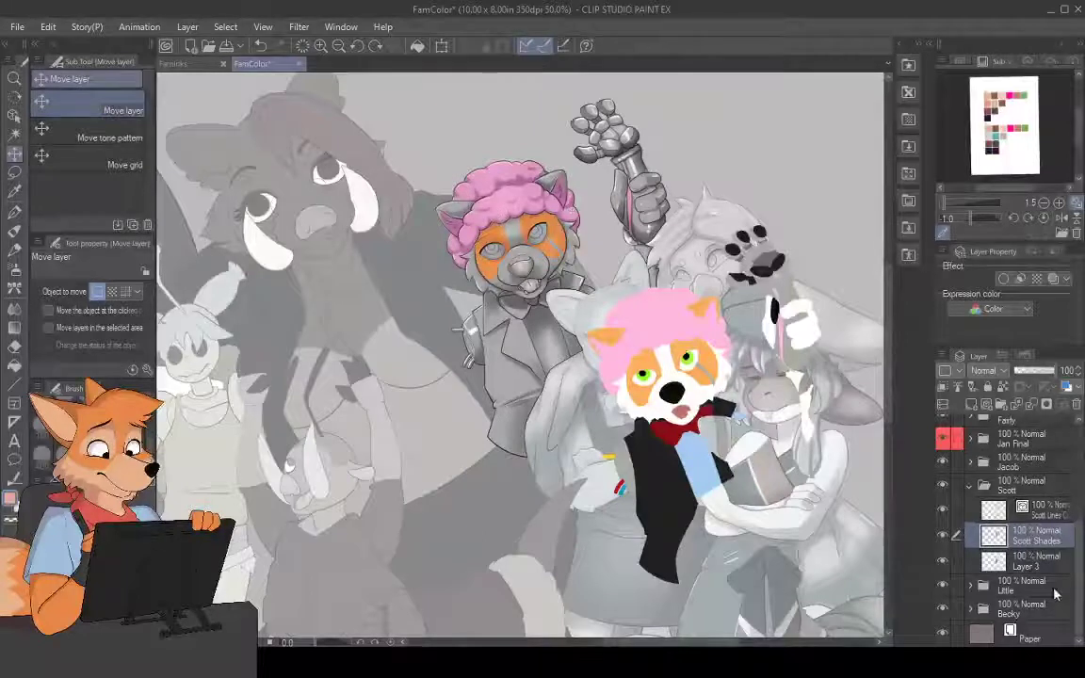
- Select the white fur areas by colour range from Layer 3
click(1039, 563)
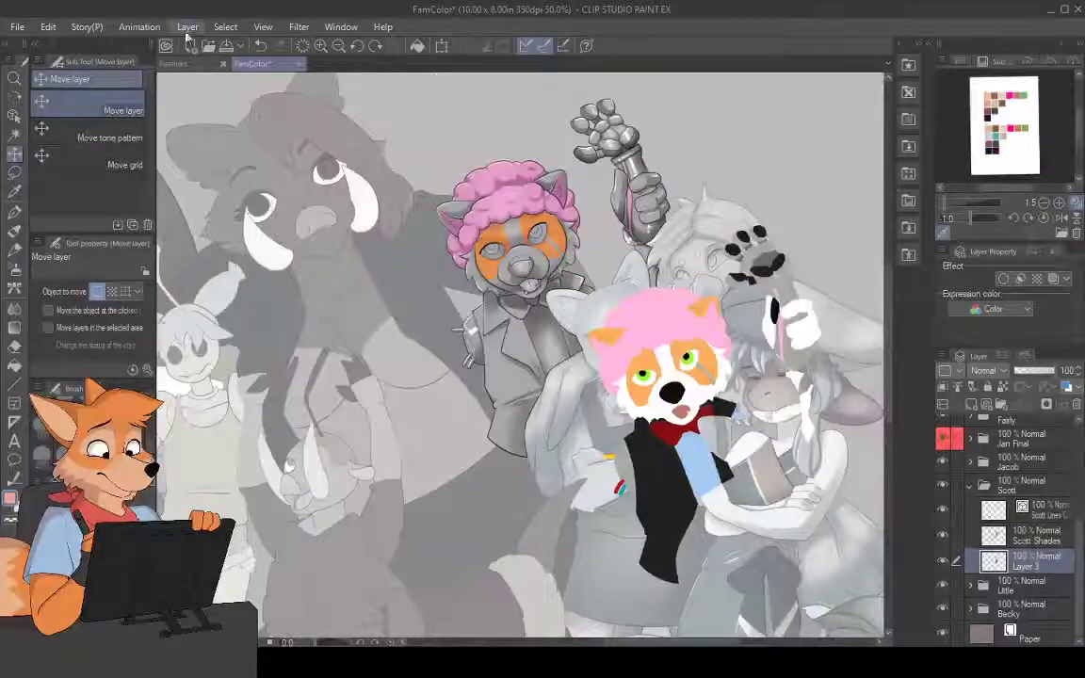
click(281, 179)
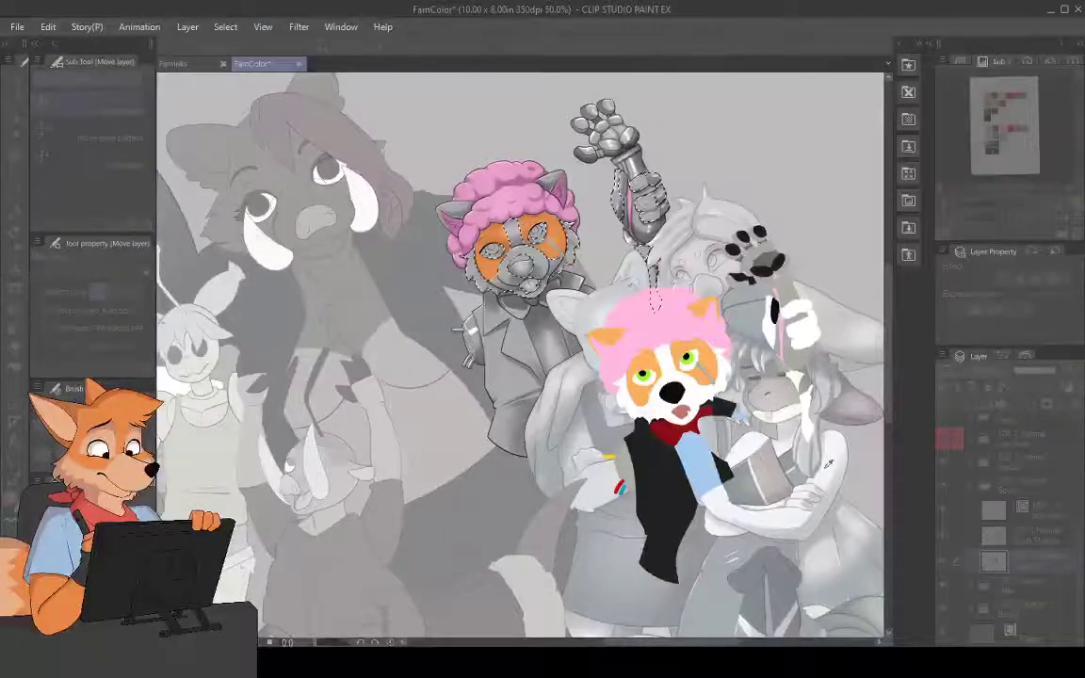
key(Tab)
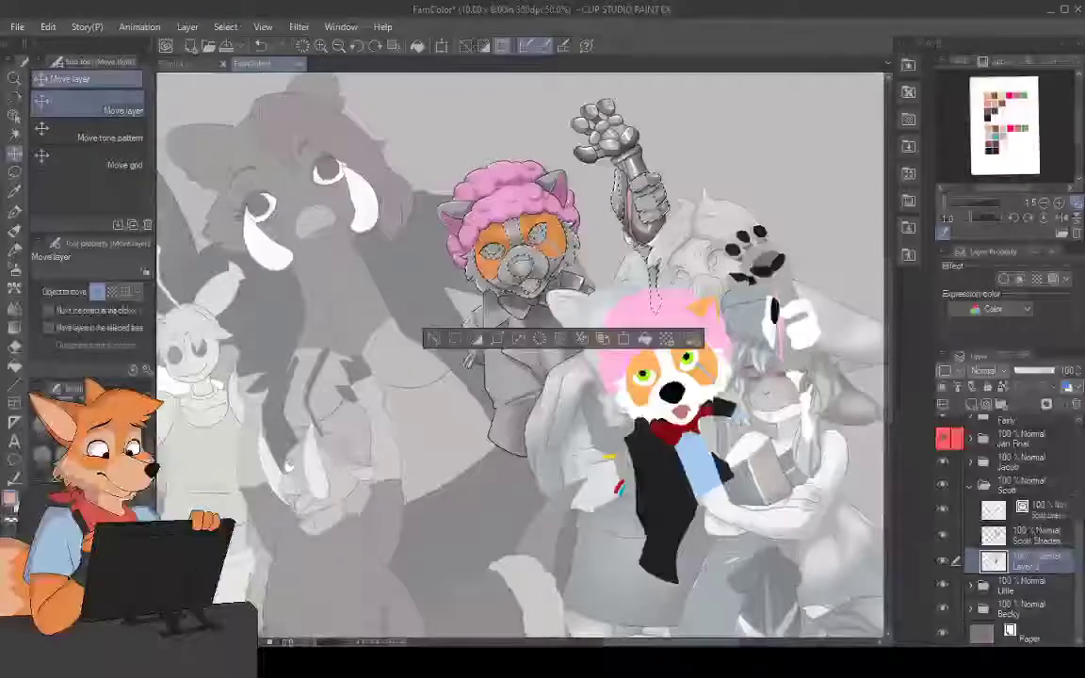
- Recolour the selected face and arm fur on the Scott Shades layer in white with cool bluish shadows, and clear the selection
click(1038, 534)
click(48, 26)
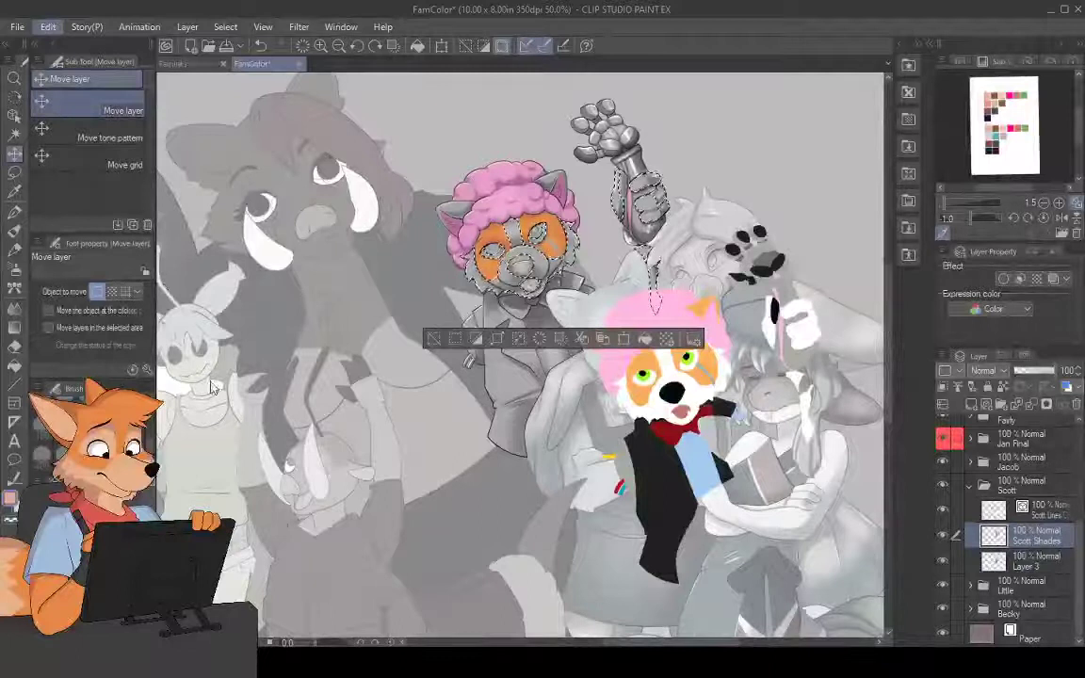
click(359, 516)
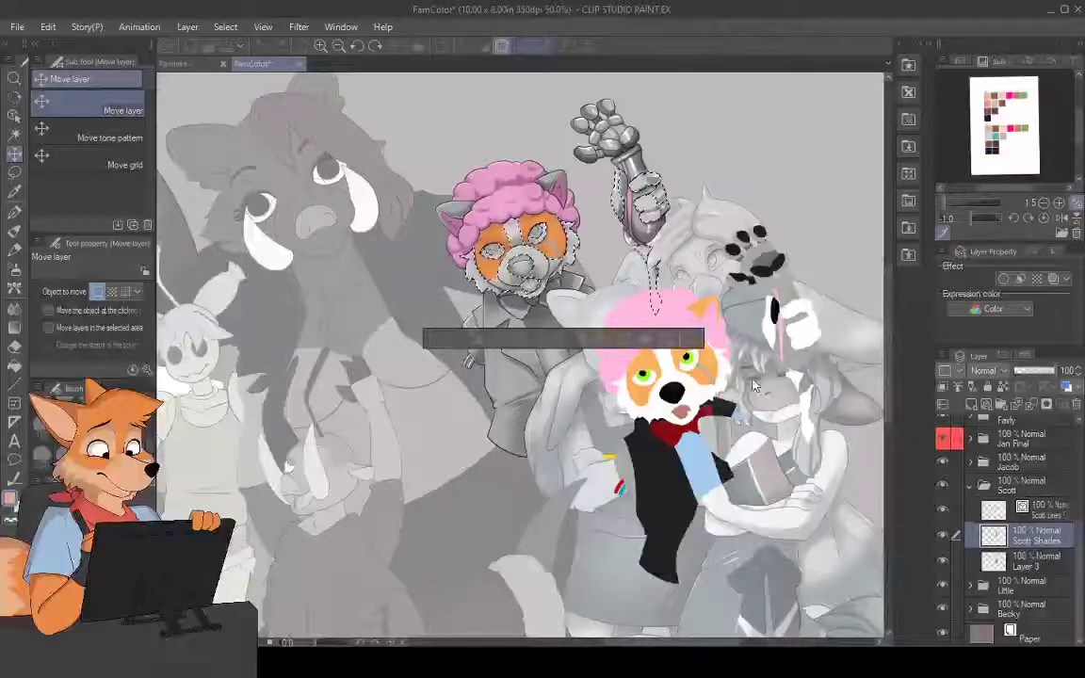
key(ctrl+z)
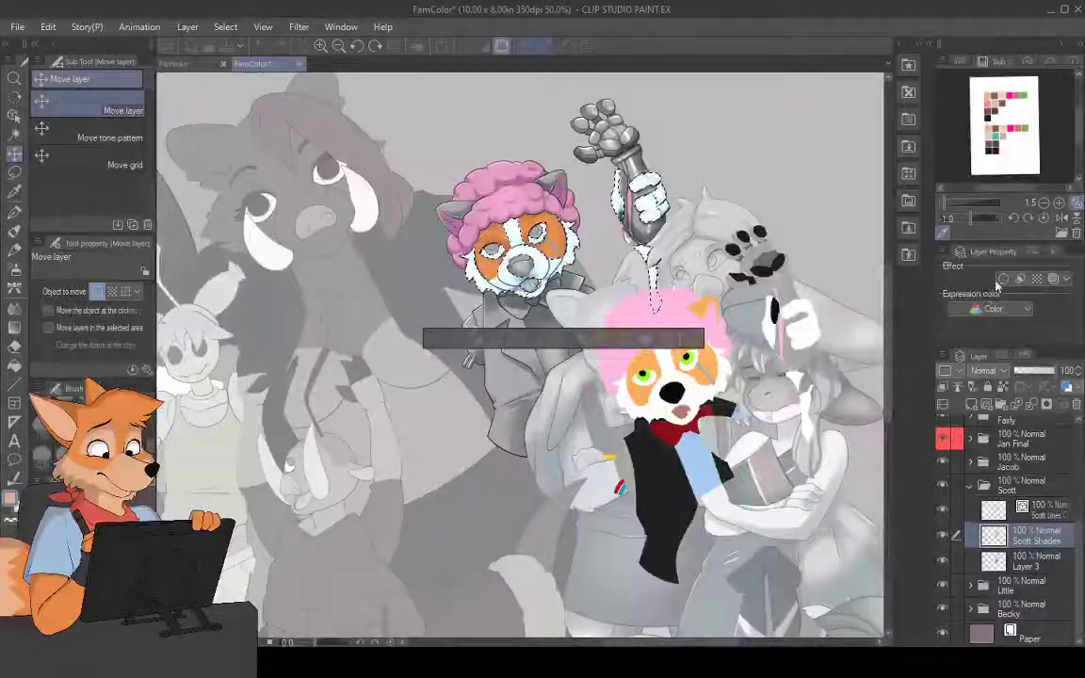
key(ctrl+d)
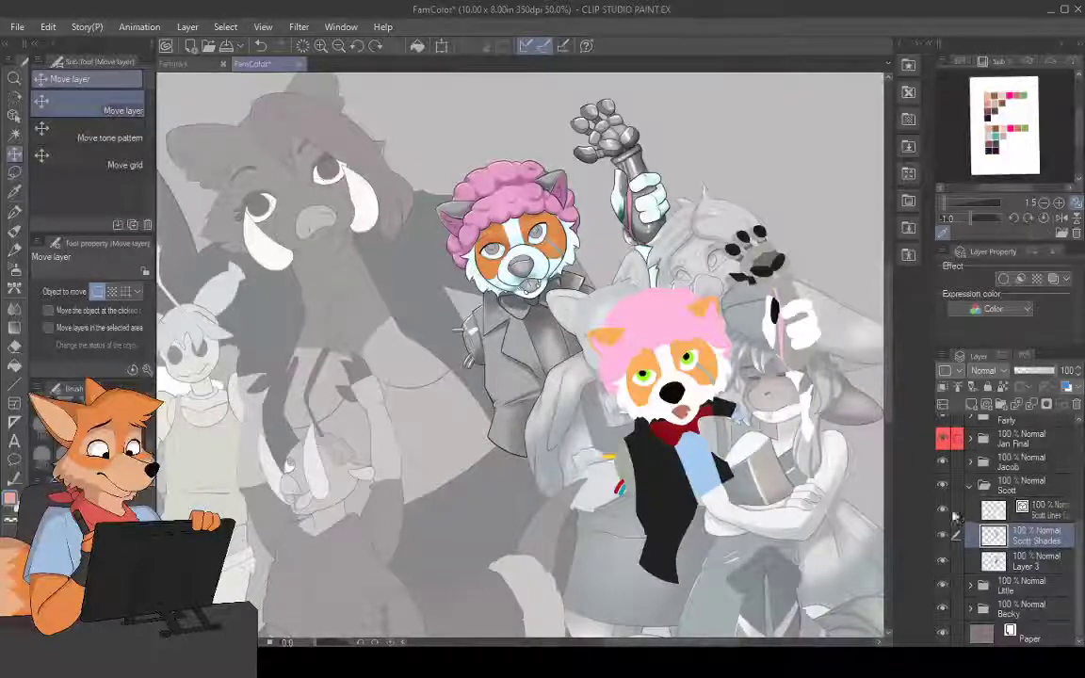
- Hide the Layer 3 Copy reference and the masked Hue/Saturation correction layer above the character folders
scroll(973, 519, up, 5)
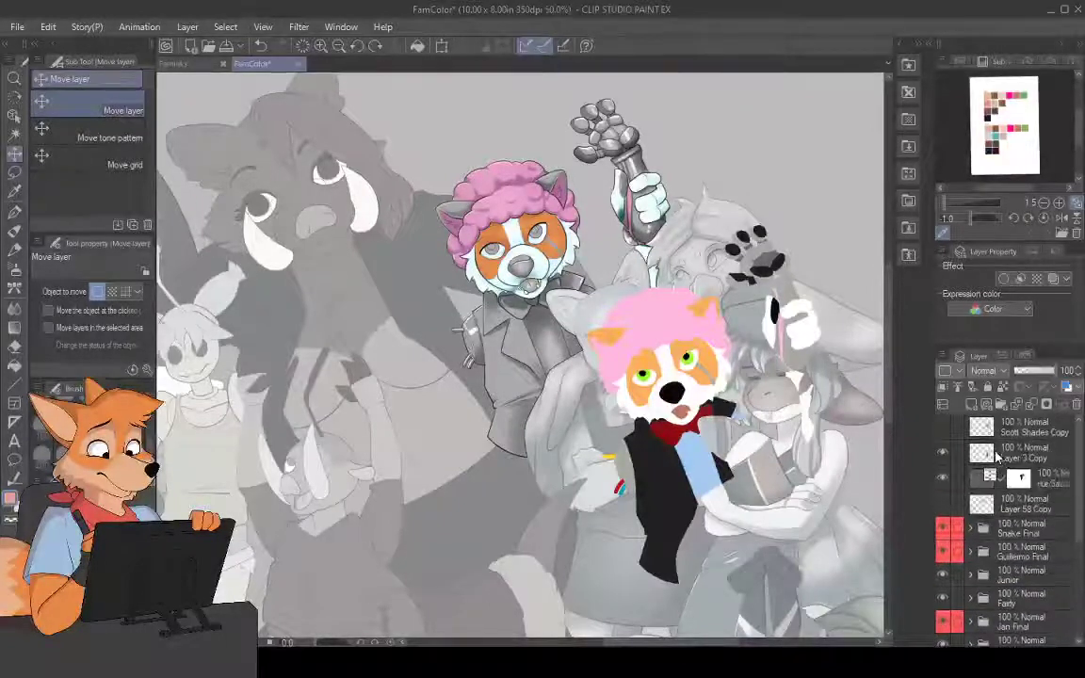
click(944, 454)
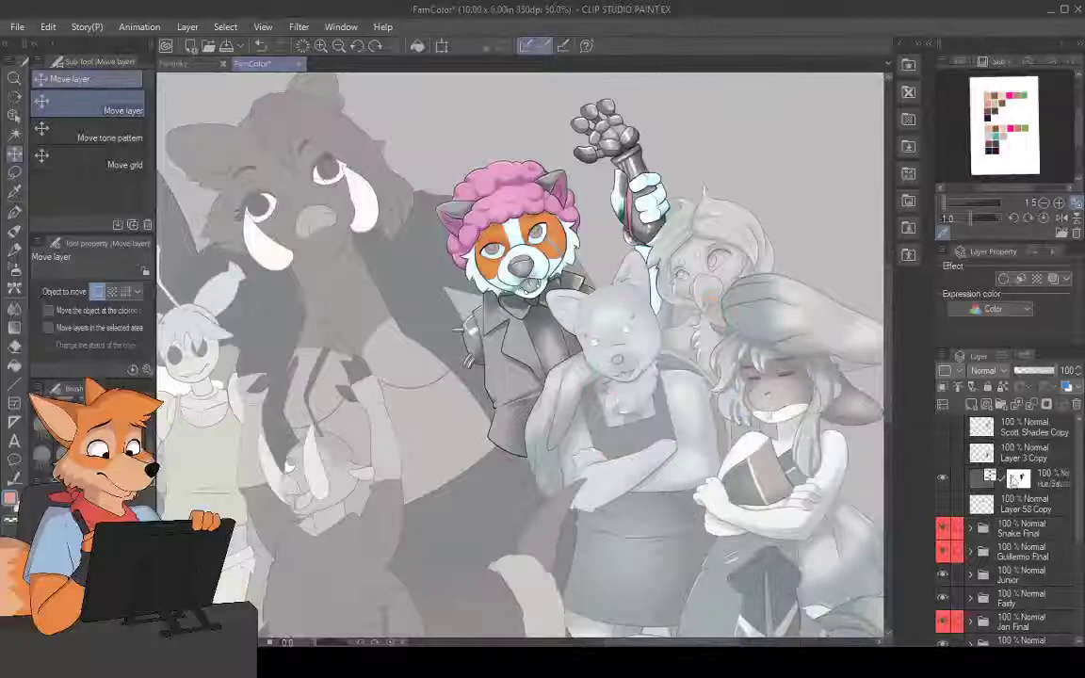
click(944, 478)
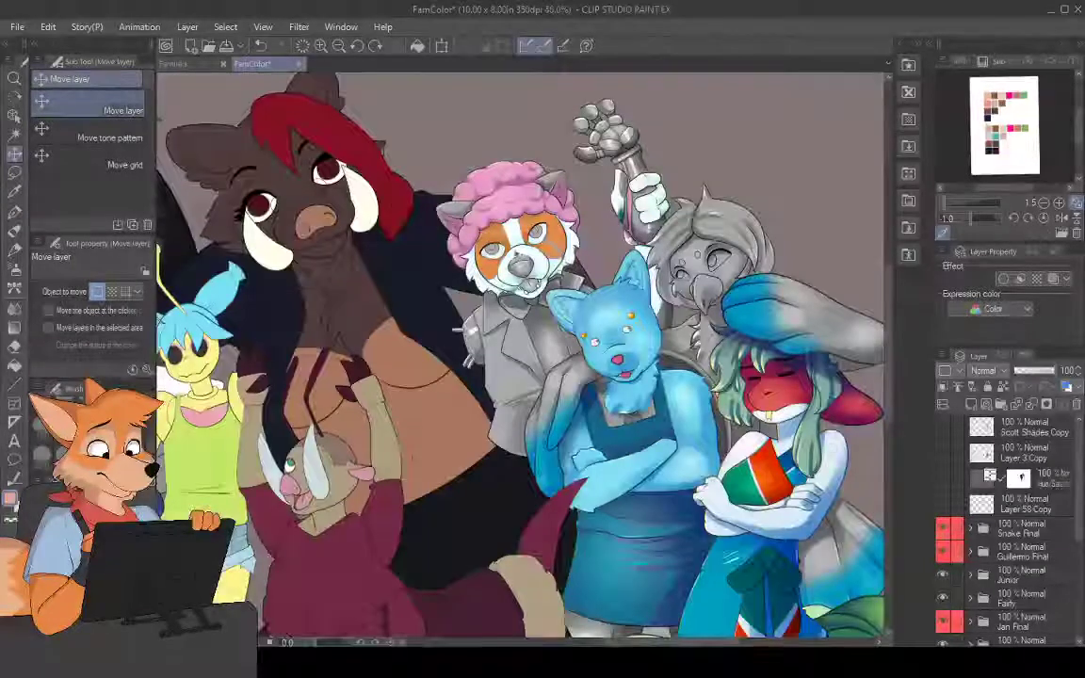
- Examine the whole group illustration in full colour, comparing the finished characters with those still grey
scroll(521, 354, down, 3)
scroll(351, 200, up, 6)
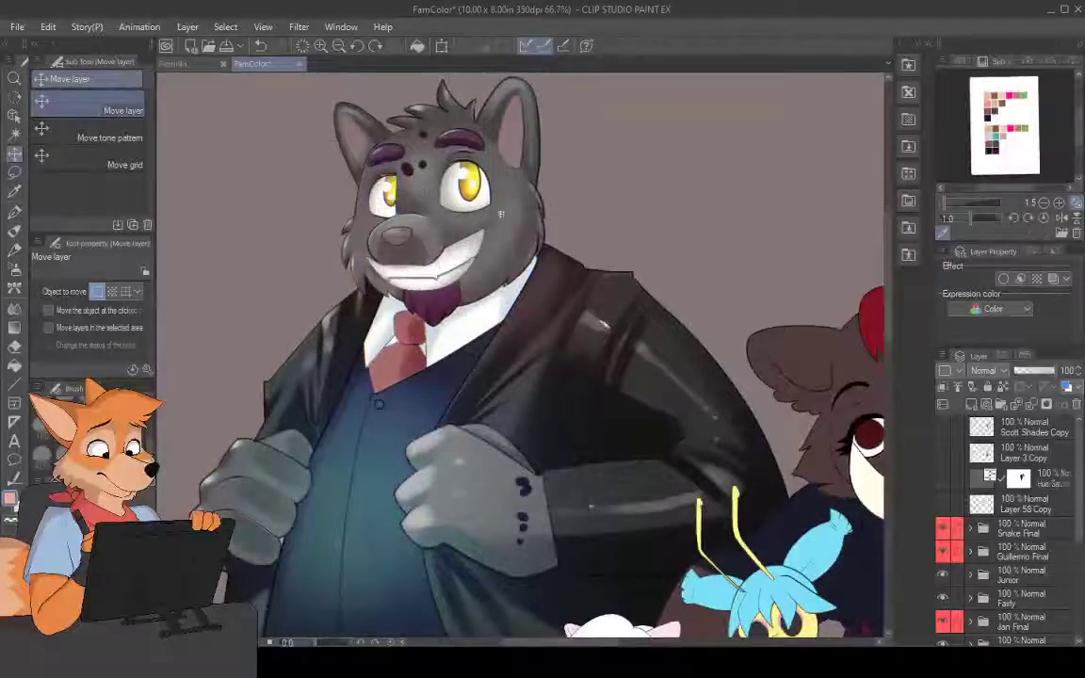
scroll(490, 287, down, 3)
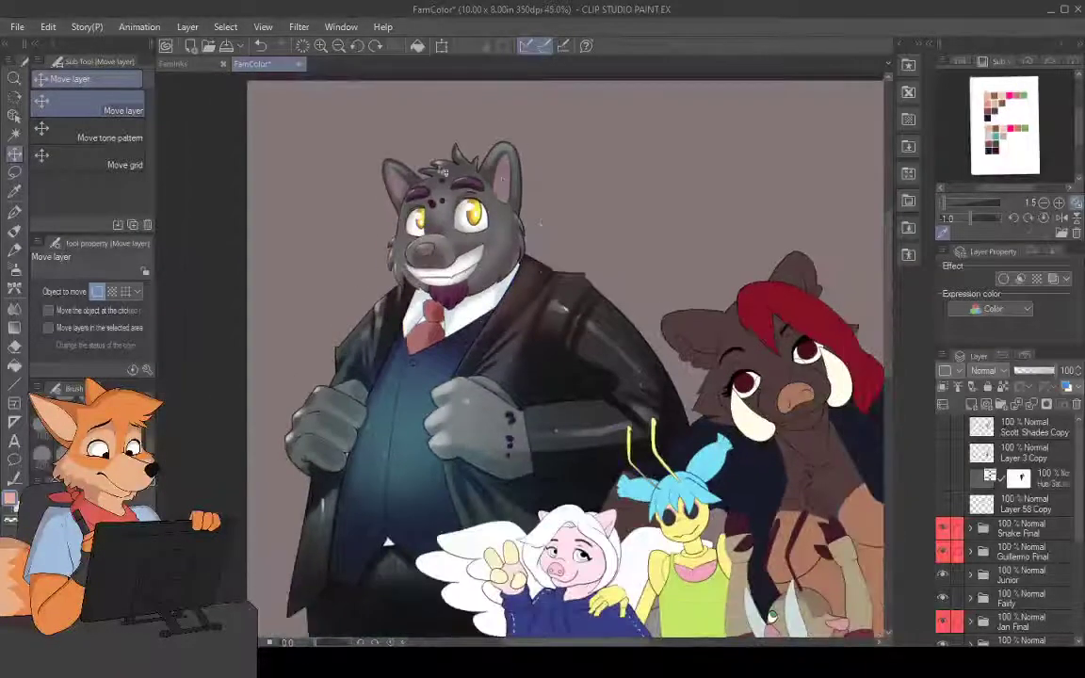
scroll(542, 290, down, 4)
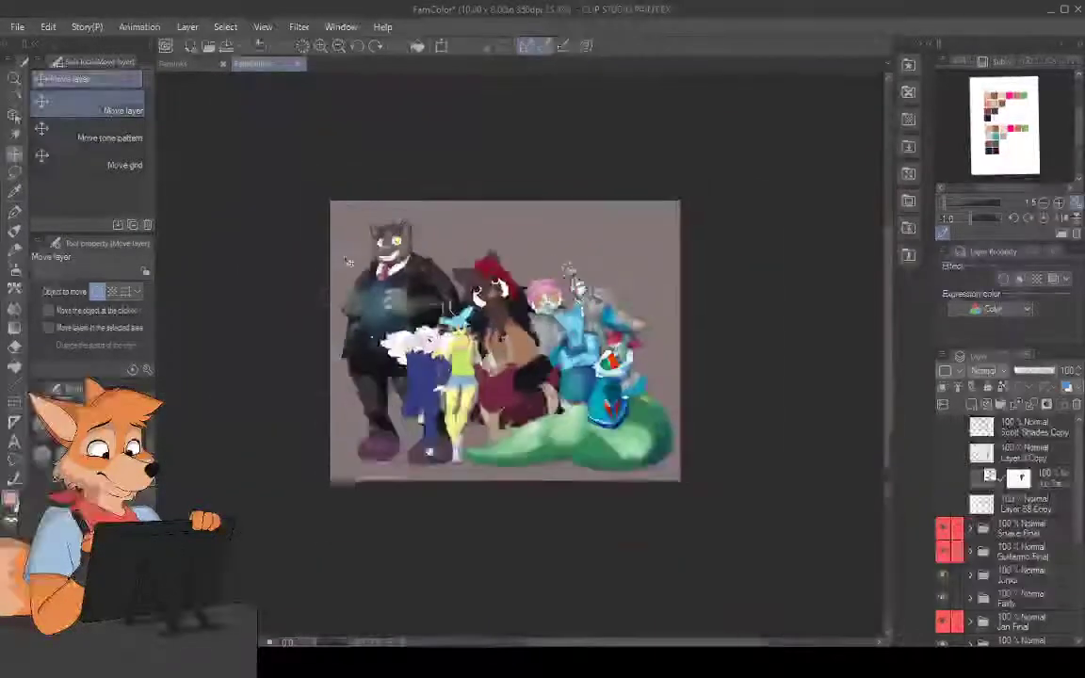
scroll(652, 323, up, 6)
scroll(652, 323, up, 5)
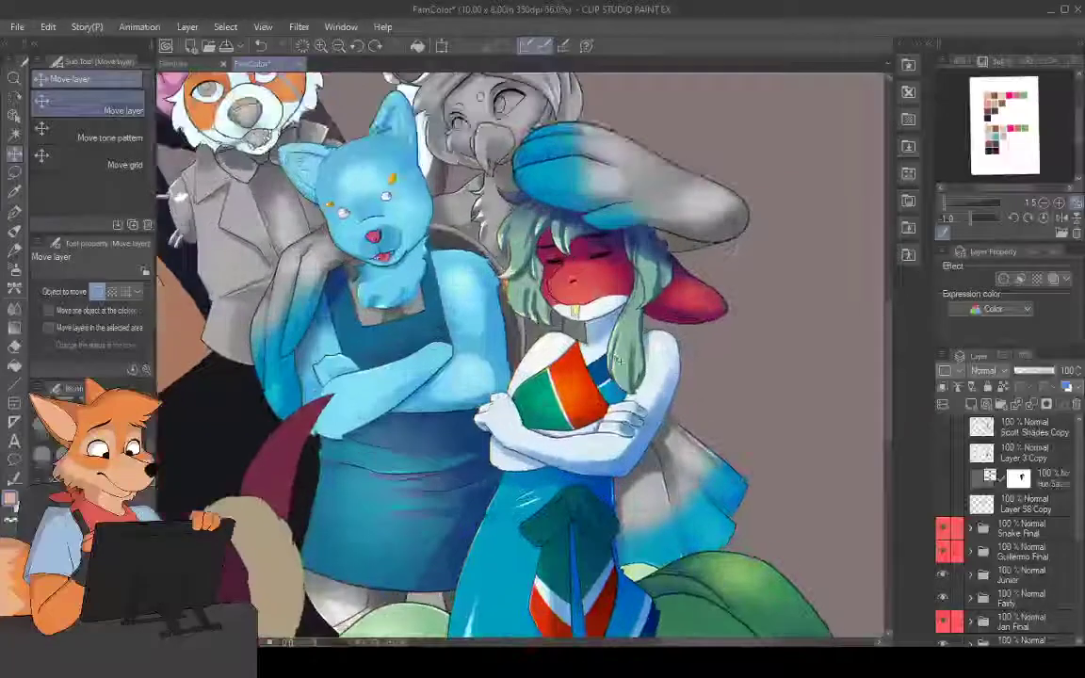
scroll(618, 360, down, 6)
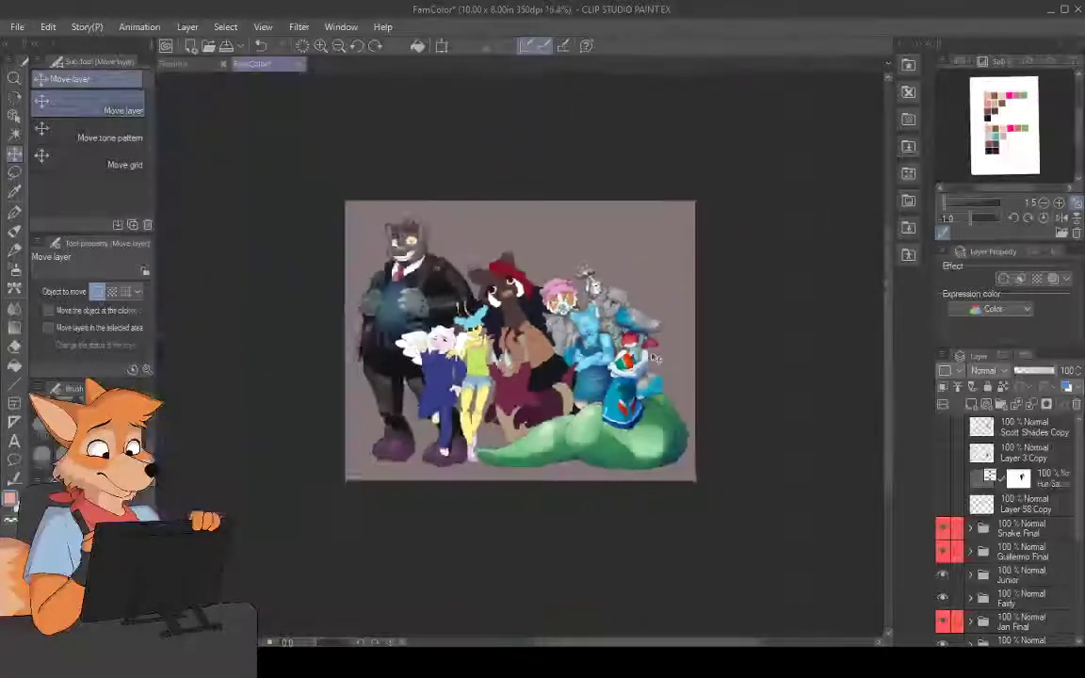
scroll(563, 287, up, 3)
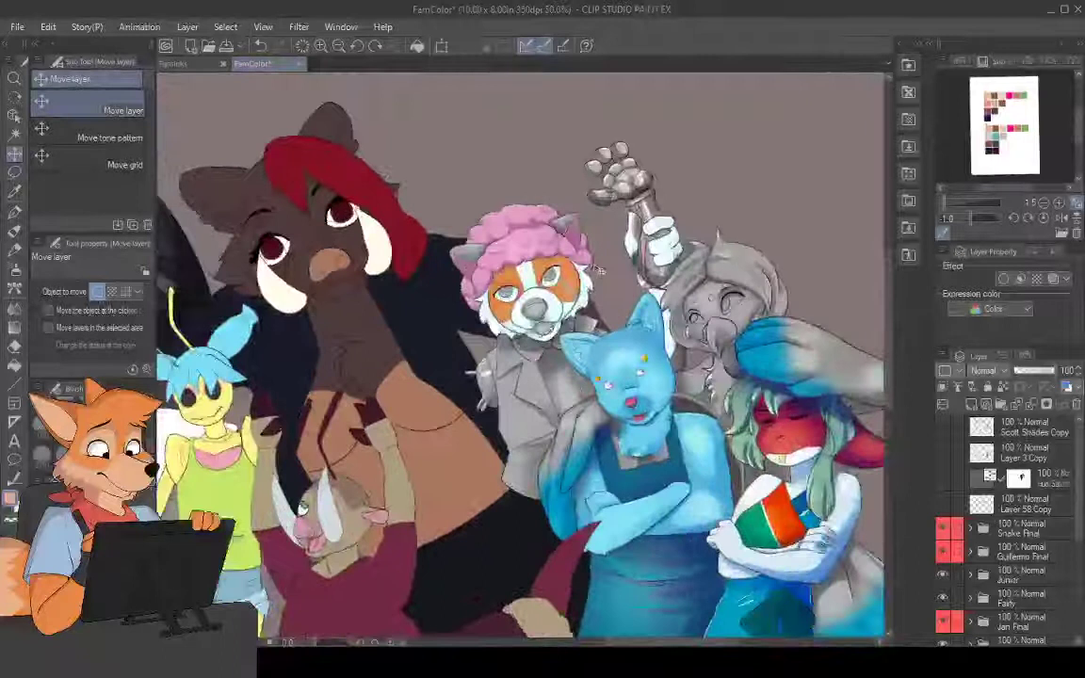
scroll(595, 270, down, 3)
scroll(590, 272, up, 4)
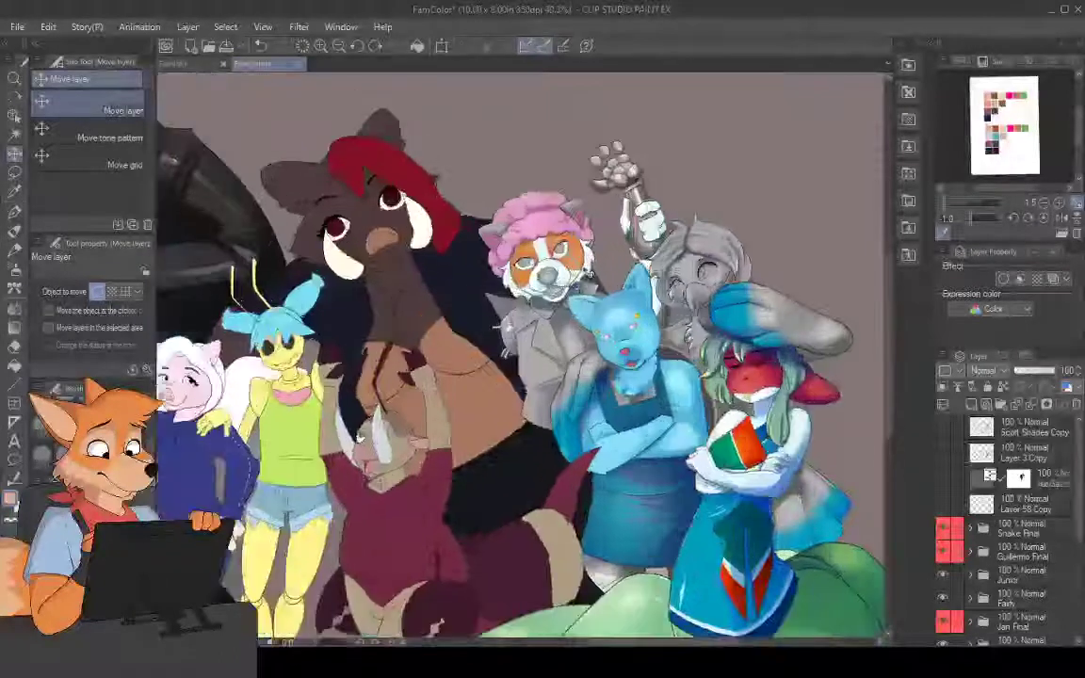